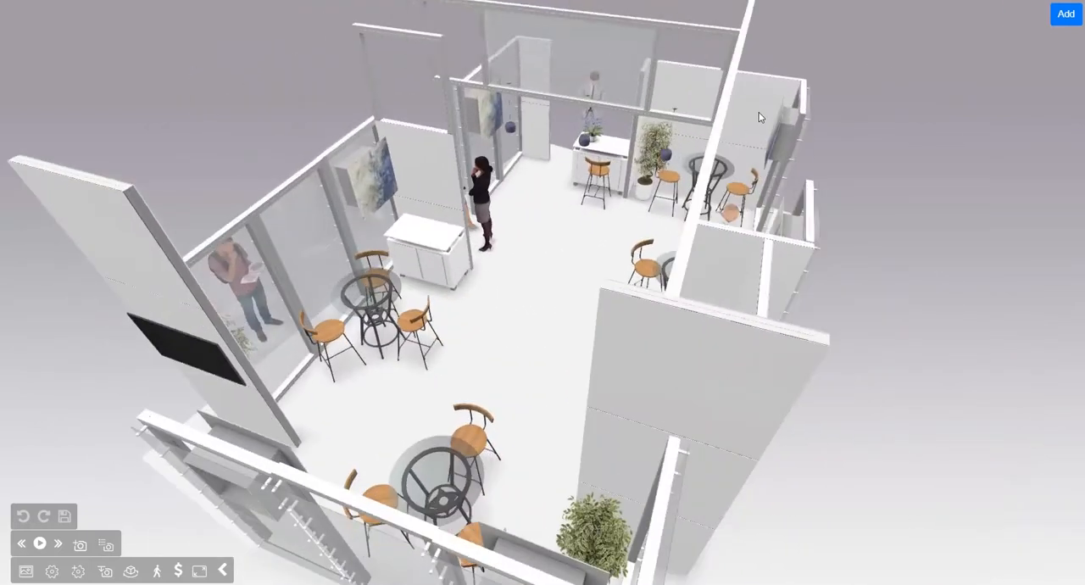
{"action": "left_click", "coordinate": [870, 146]}
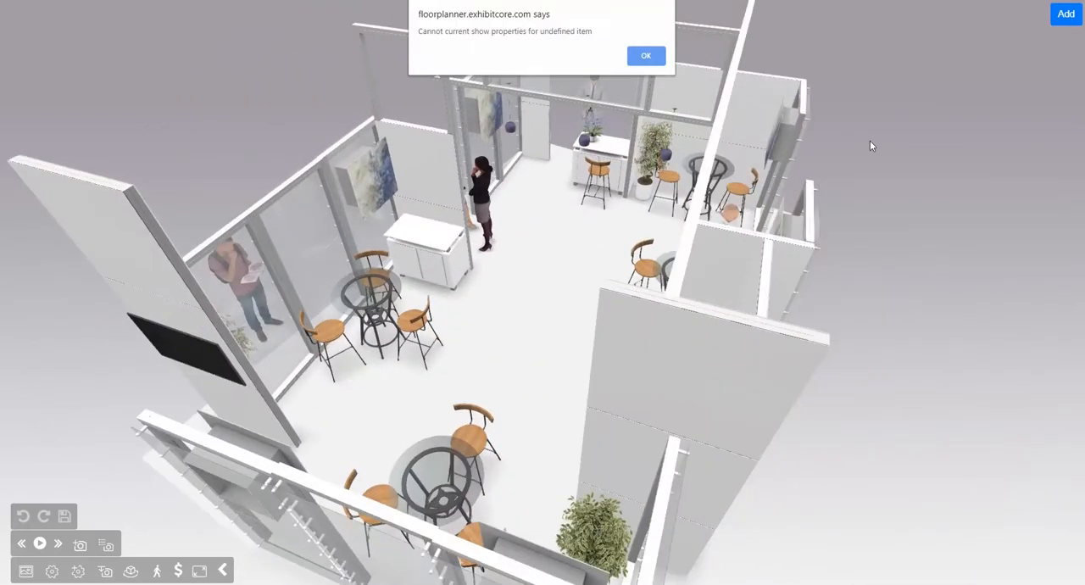
{"action": "left_click", "coordinate": [646, 56]}
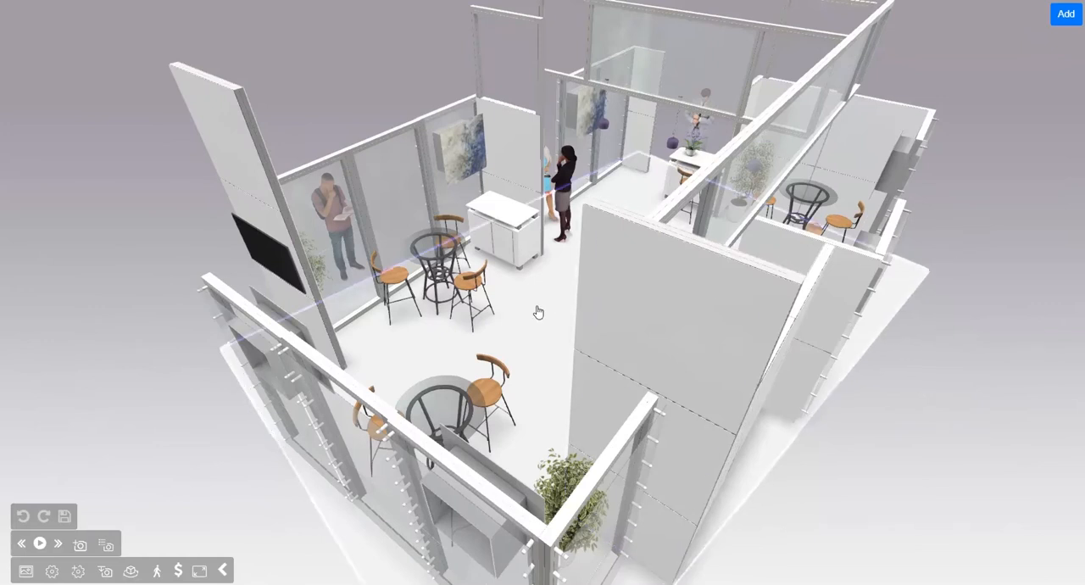
Step: Select the booth floor and change its fill color to dark red, #690303
{"action": "left_click", "coordinate": [532, 318]}
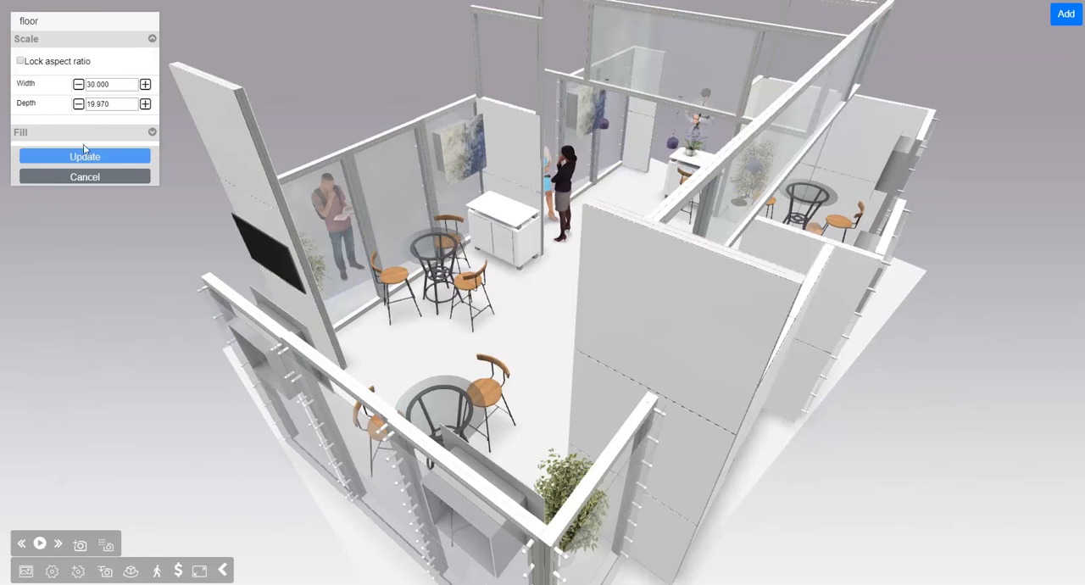
{"action": "left_click", "coordinate": [152, 133]}
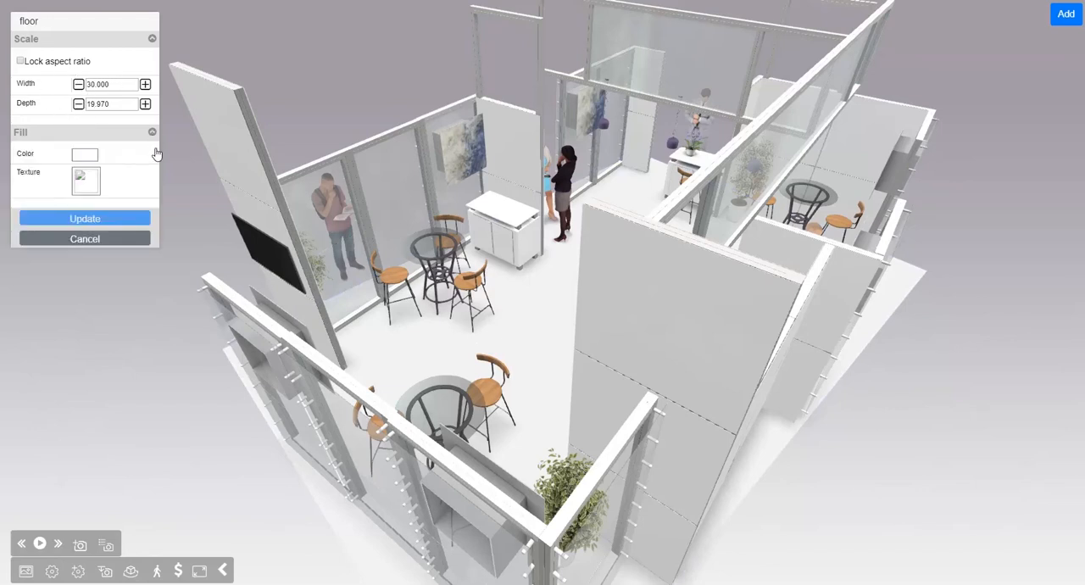
{"action": "left_click", "coordinate": [84, 157]}
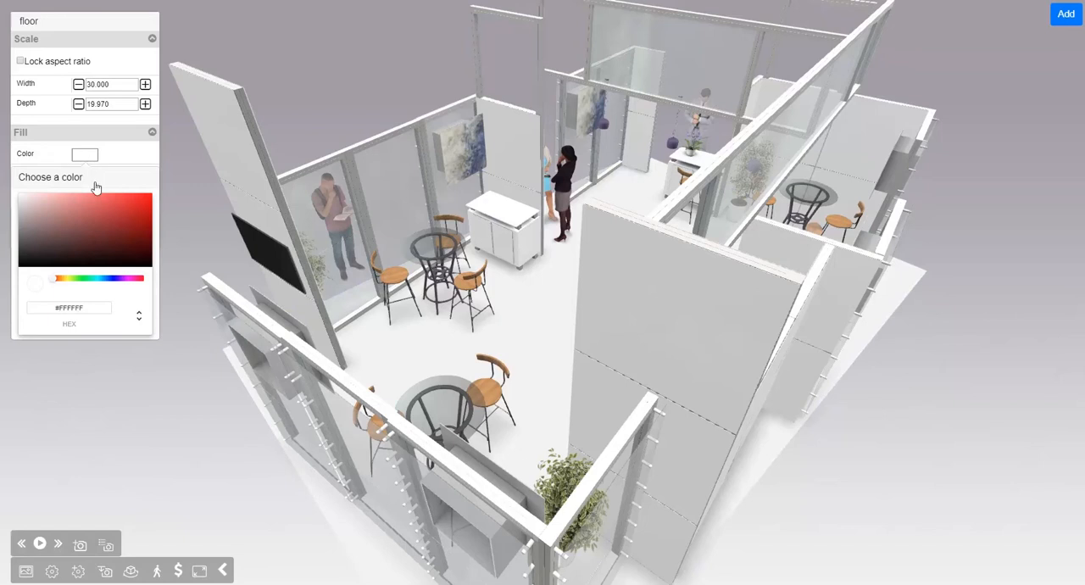
{"action": "left_click", "coordinate": [103, 212]}
{"action": "left_click_drag", "start_coordinate": [117, 224], "coordinate": [148, 239]}
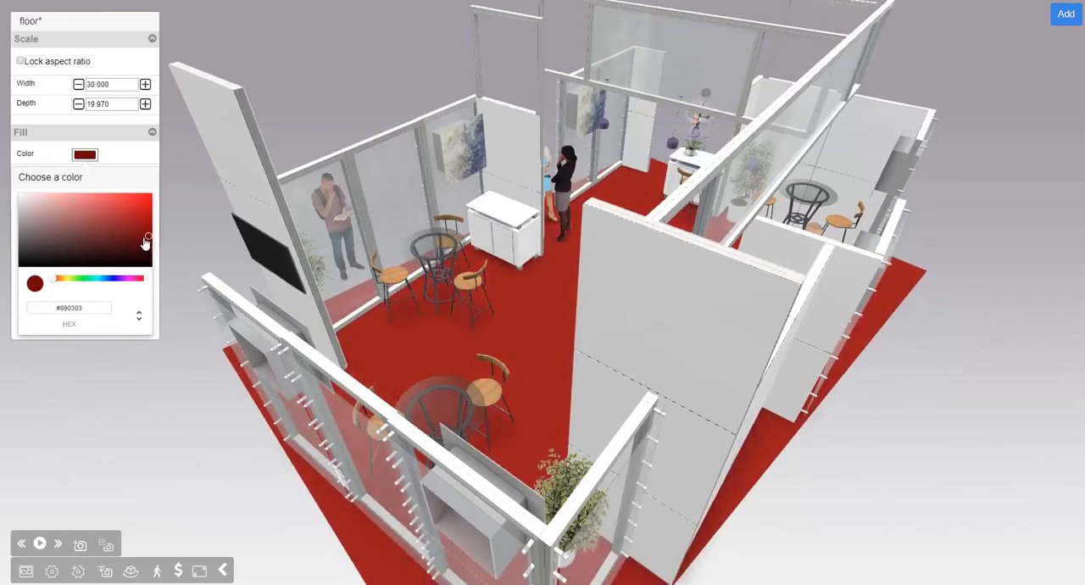
{"action": "left_click_drag", "start_coordinate": [518, 278], "coordinate": [571, 284]}
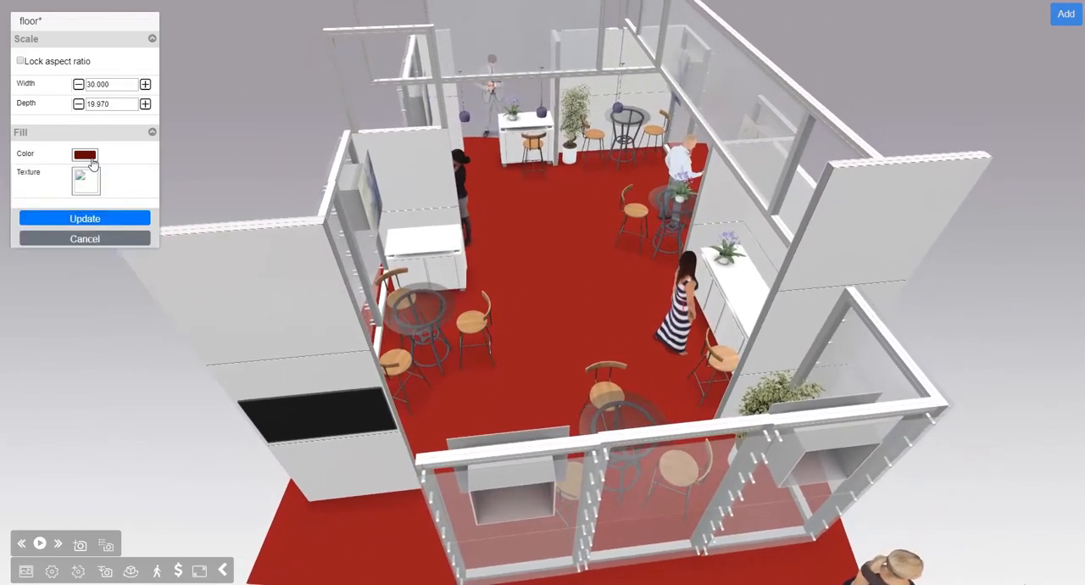
Step: Apply the brown wood plank texture to the floor
{"action": "left_click", "coordinate": [86, 179]}
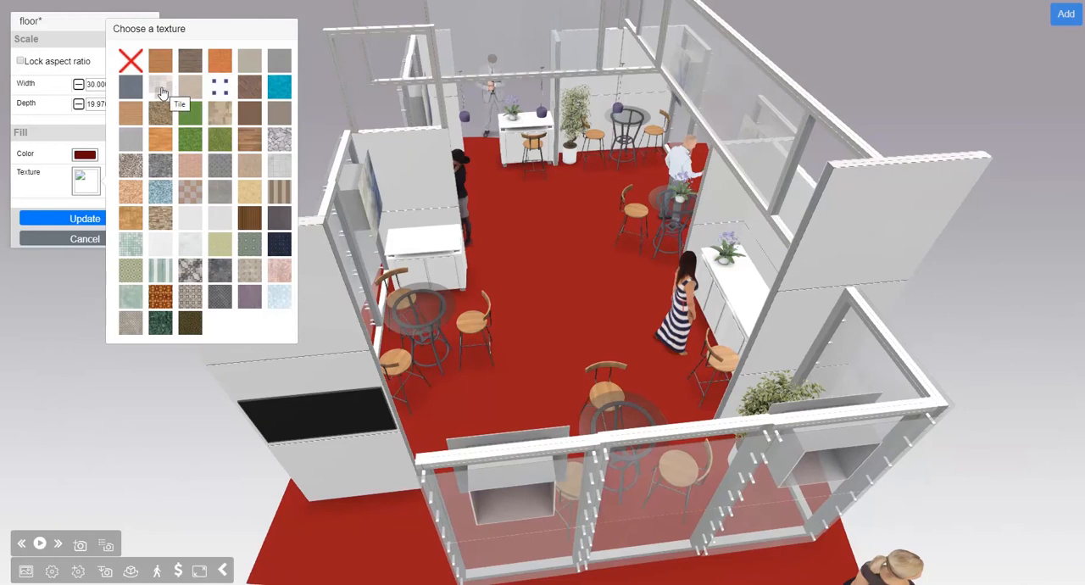
{"action": "left_click", "coordinate": [157, 252]}
{"action": "left_click", "coordinate": [251, 144]}
{"action": "left_click_drag", "start_coordinate": [630, 288], "coordinate": [730, 297]}
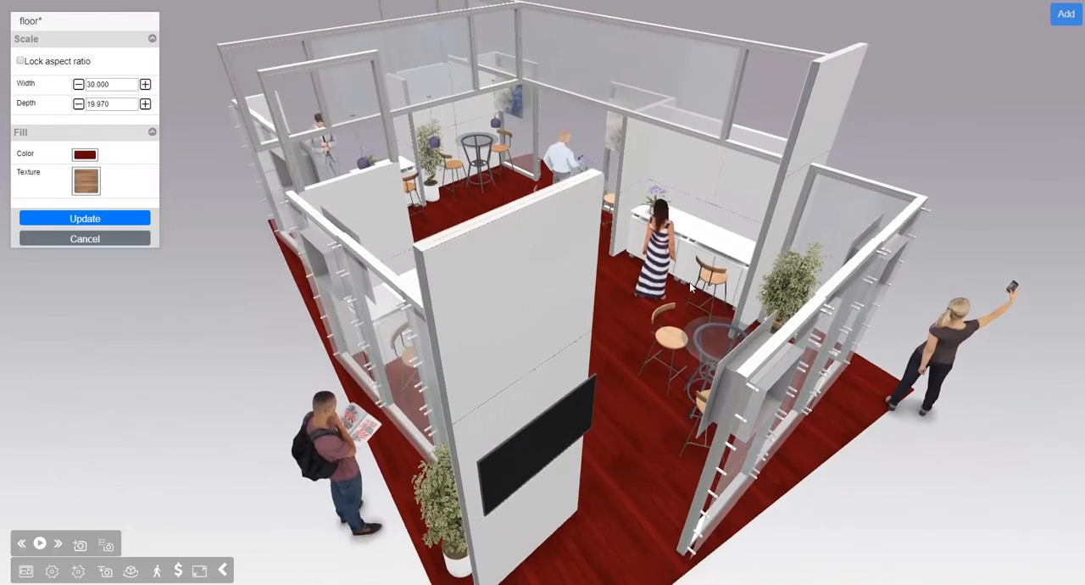
{"action": "left_click_drag", "start_coordinate": [614, 408], "coordinate": [580, 340]}
{"action": "scroll", "coordinate": [569, 484], "scroll_direction": "up", "scroll_amount": 3}
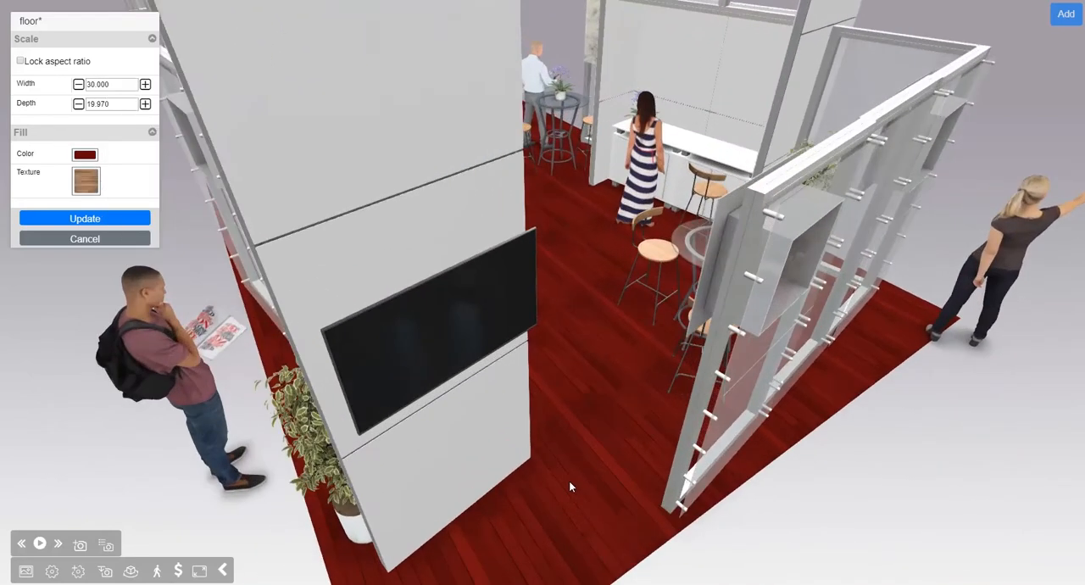
{"action": "mouse_move", "coordinate": [602, 476]}
{"action": "left_mouse_down"}
{"action": "mouse_move", "coordinate": [600, 463]}
{"action": "mouse_move", "coordinate": [579, 460]}
{"action": "mouse_move", "coordinate": [602, 464]}
{"action": "left_mouse_up"}
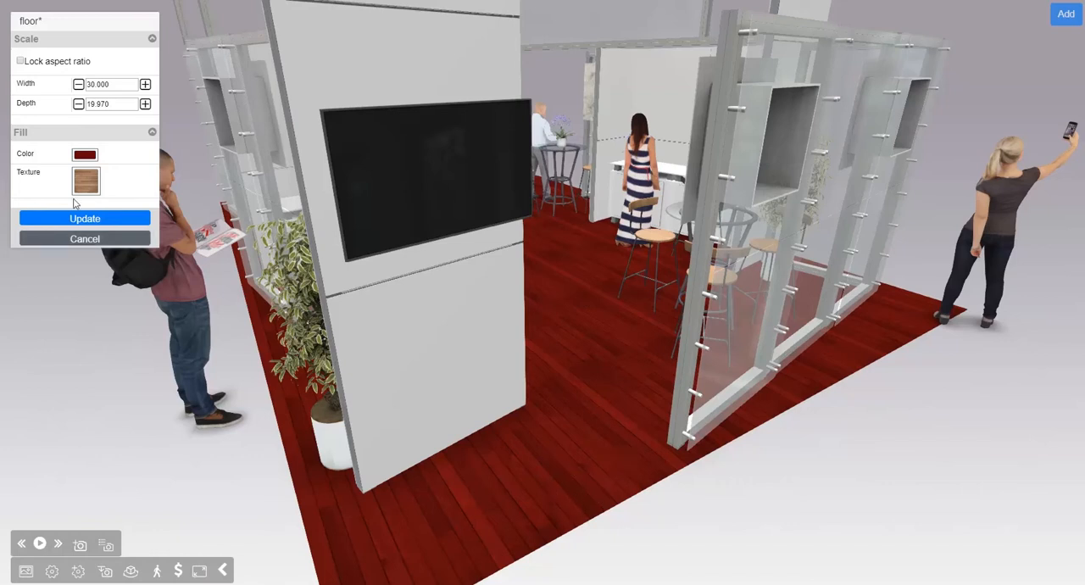
Step: Set the floor's fill color to white so the wood texture keeps its natural tone
{"action": "left_click", "coordinate": [85, 155]}
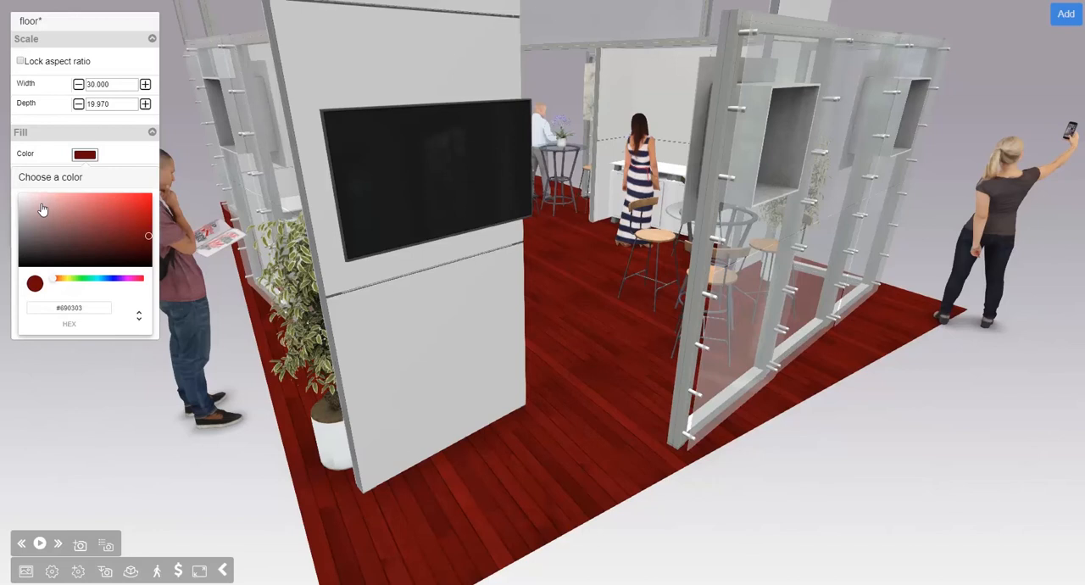
{"action": "left_click", "coordinate": [26, 195]}
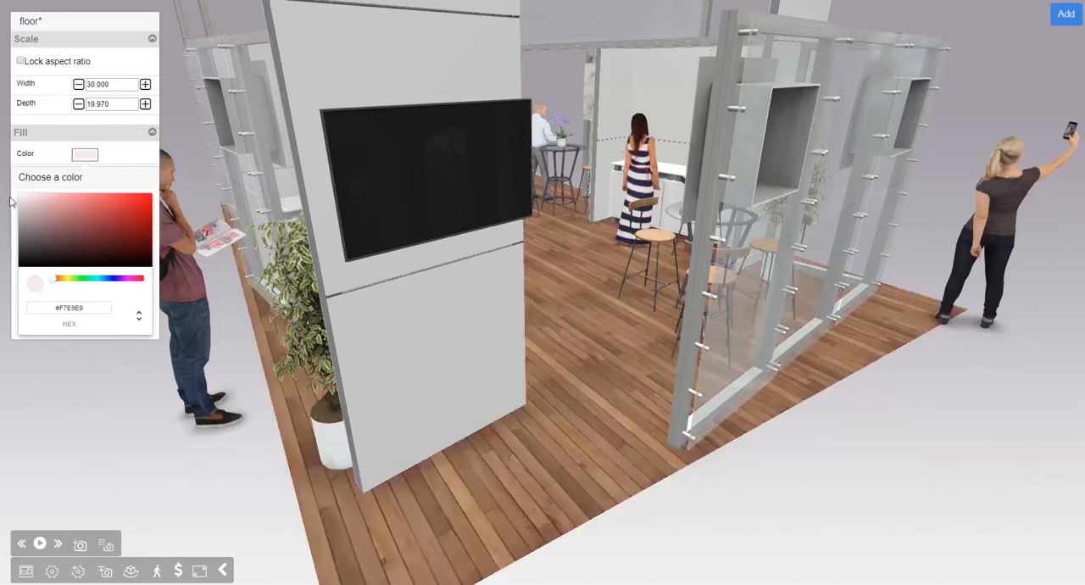
{"action": "left_click_drag", "start_coordinate": [25, 201], "coordinate": [11, 198]}
{"action": "left_click_drag", "start_coordinate": [691, 553], "coordinate": [597, 358]}
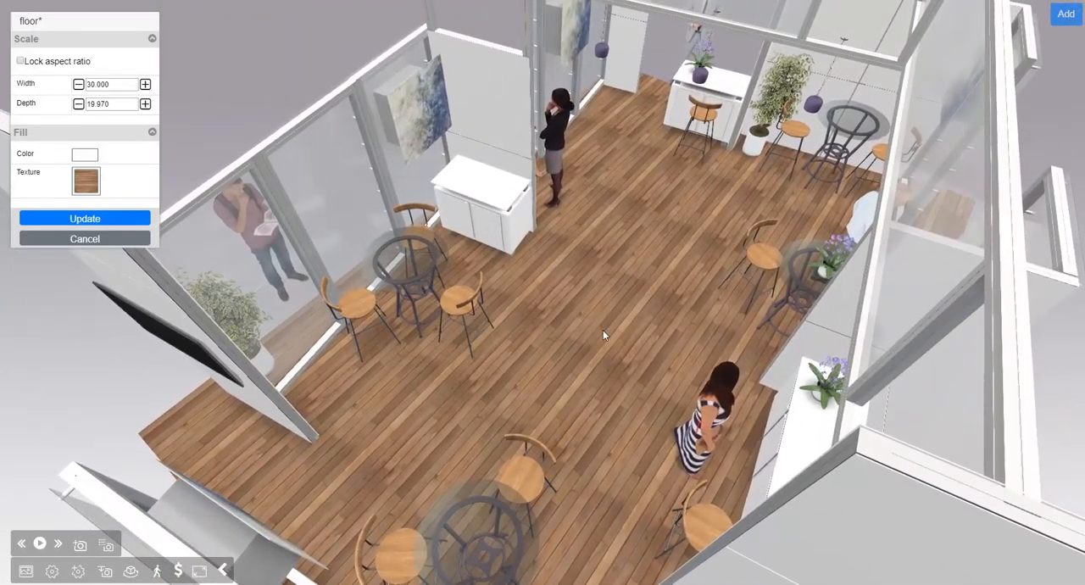
Step: Clear the floor's texture, reapply the brown wood plank texture and commit the floor changes
{"action": "left_click", "coordinate": [84, 186]}
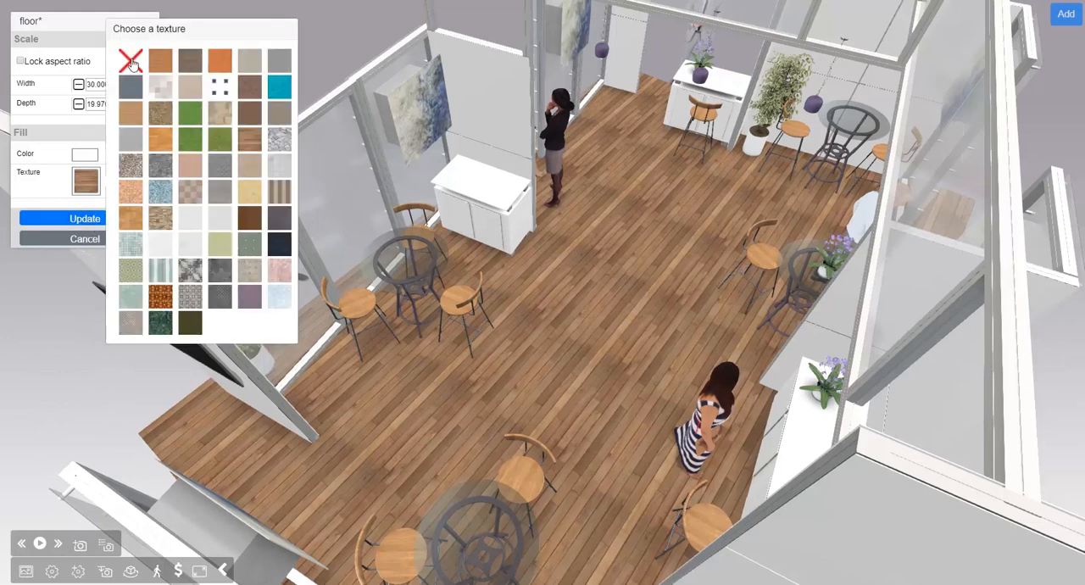
{"action": "left_click", "coordinate": [131, 64]}
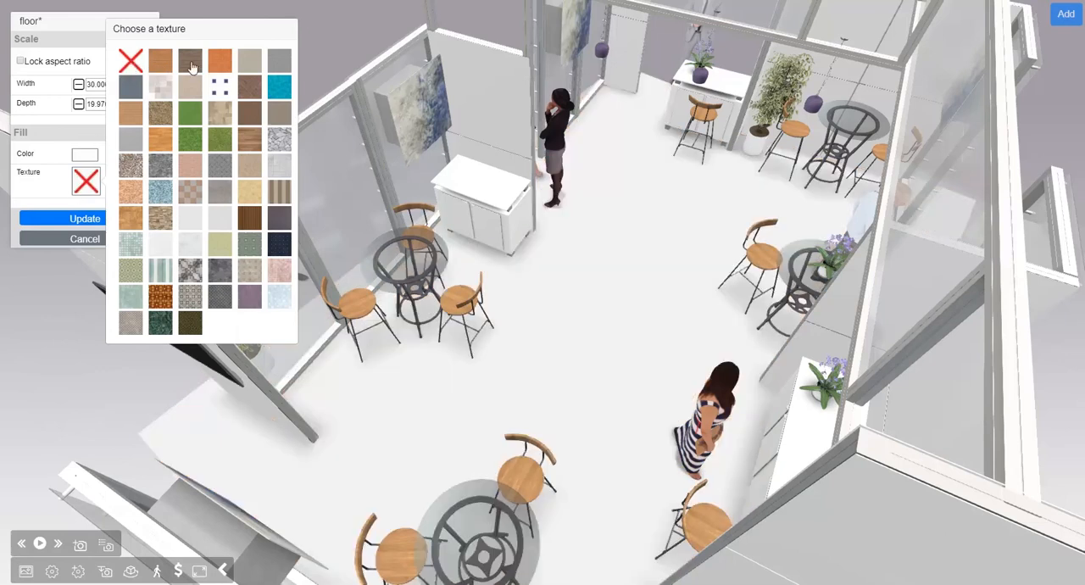
{"action": "left_click", "coordinate": [249, 145]}
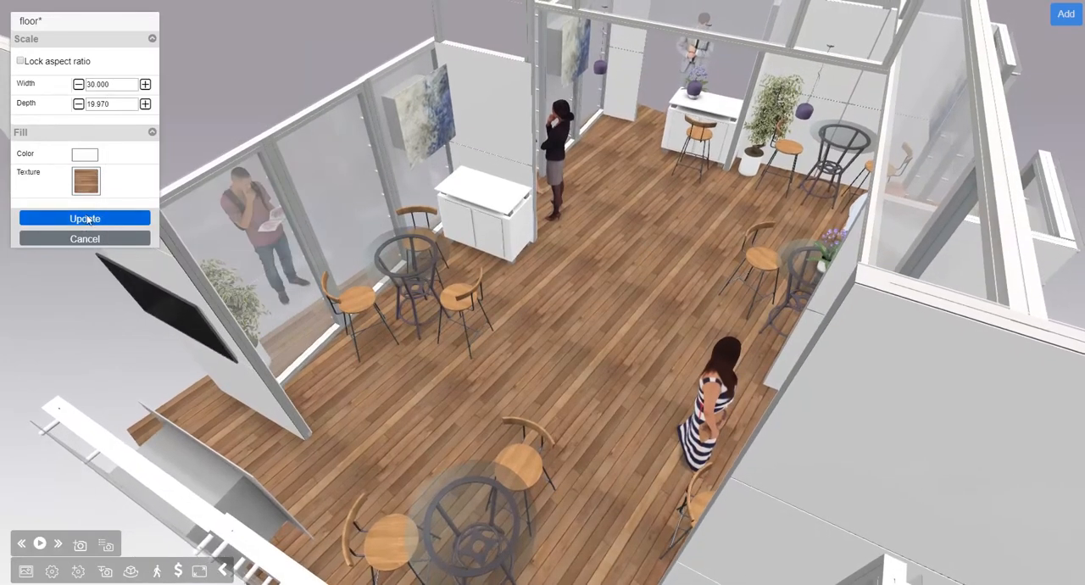
{"action": "left_click", "coordinate": [90, 219]}
Step: Move the figure of the reading man with the backpack to X -104.797 and Y -139.580
{"action": "left_click_drag", "start_coordinate": [673, 301], "coordinate": [618, 276]}
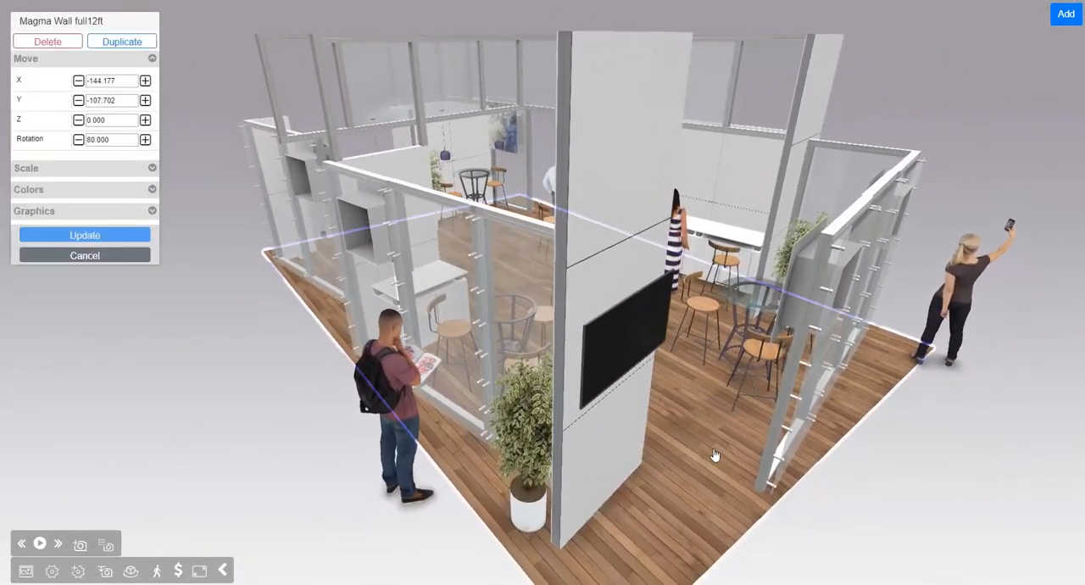
{"action": "left_click_drag", "start_coordinate": [717, 453], "coordinate": [700, 436]}
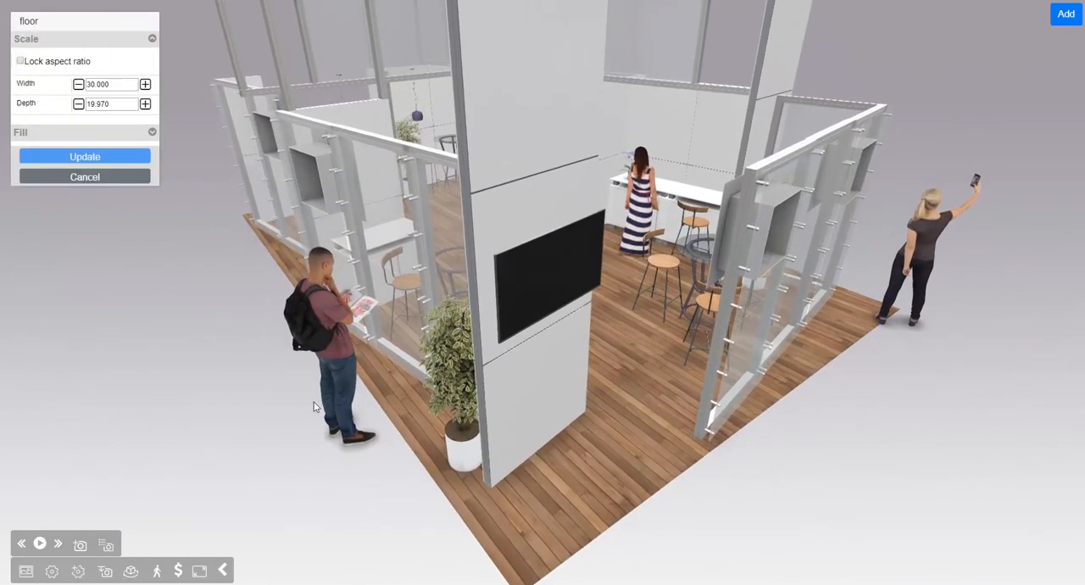
{"action": "left_click", "coordinate": [354, 310]}
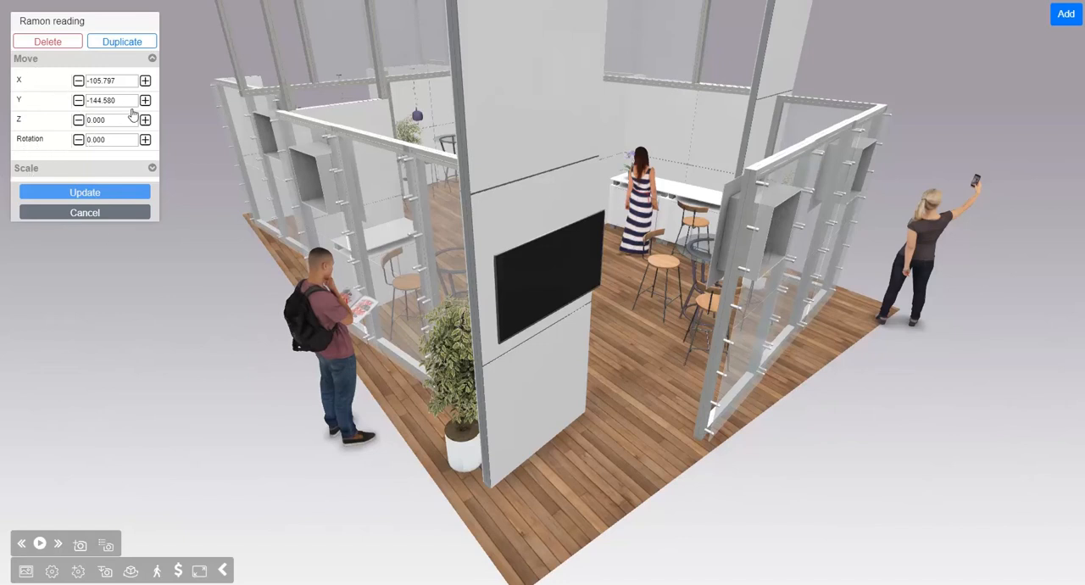
{"action": "left_click", "coordinate": [145, 100]}
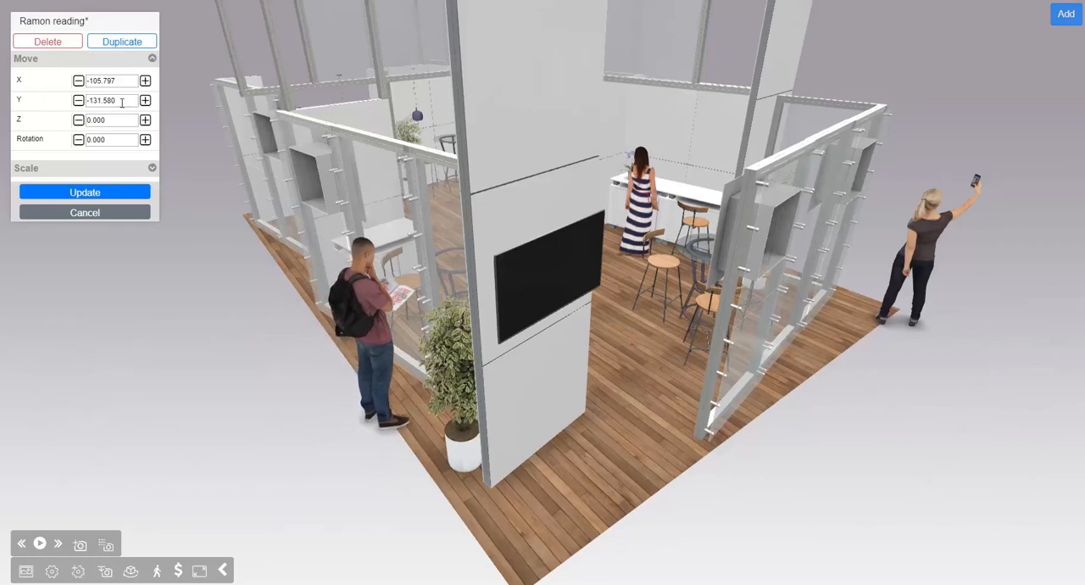
{"action": "left_click", "coordinate": [78, 101]}
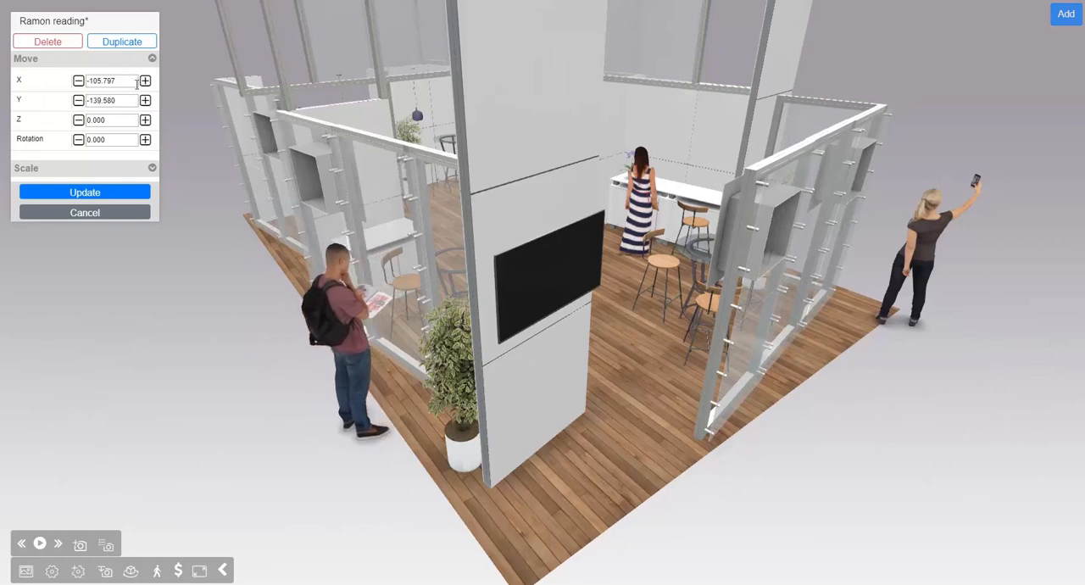
{"action": "left_click", "coordinate": [145, 81]}
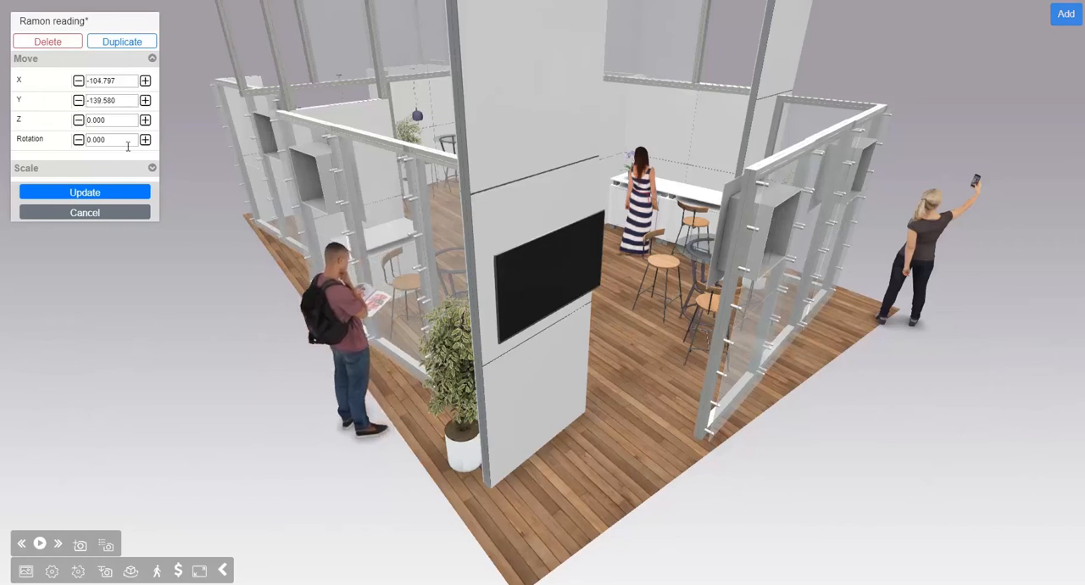
Step: Set the reading man's rotation to 40 and commit his new placement
{"action": "left_click", "coordinate": [145, 140]}
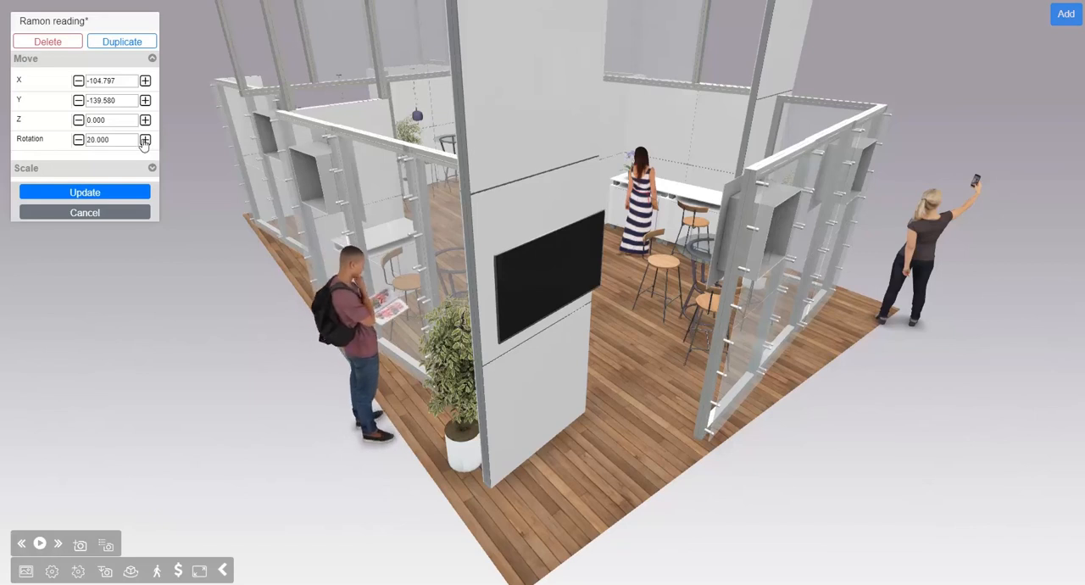
{"action": "left_click", "coordinate": [145, 141]}
{"action": "left_click", "coordinate": [145, 141]}
{"action": "mouse_move", "coordinate": [298, 353]}
{"action": "left_mouse_down"}
{"action": "mouse_move", "coordinate": [257, 341]}
{"action": "mouse_move", "coordinate": [281, 351]}
{"action": "left_mouse_up"}
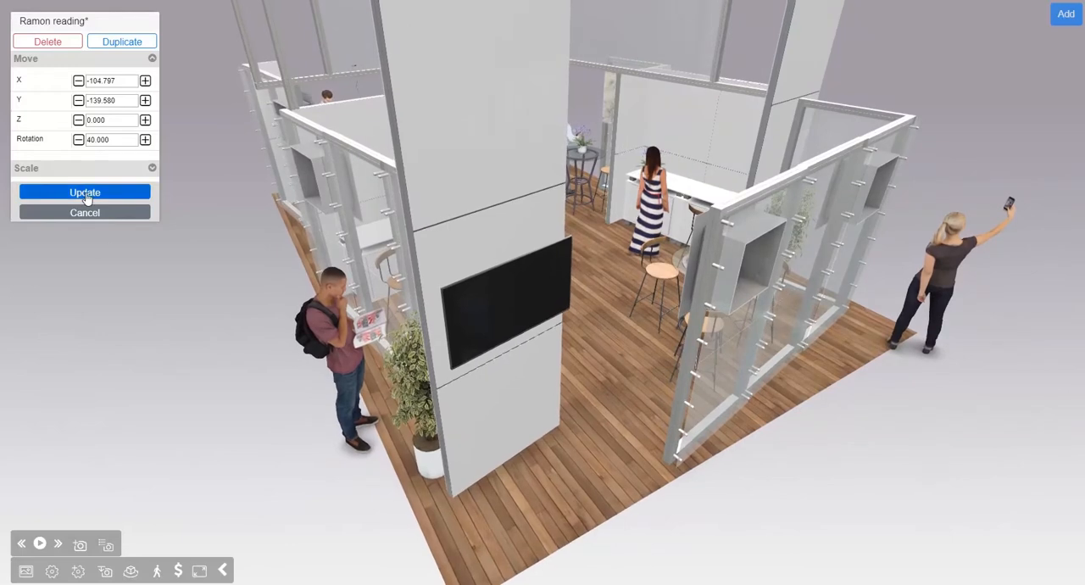
{"action": "left_click", "coordinate": [84, 193]}
Step: Examine the booth from several sides, including the outer glass walls and the tall wall with the TV
{"action": "left_click_drag", "start_coordinate": [241, 383], "coordinate": [308, 387]}
{"action": "left_click", "coordinate": [316, 389]}
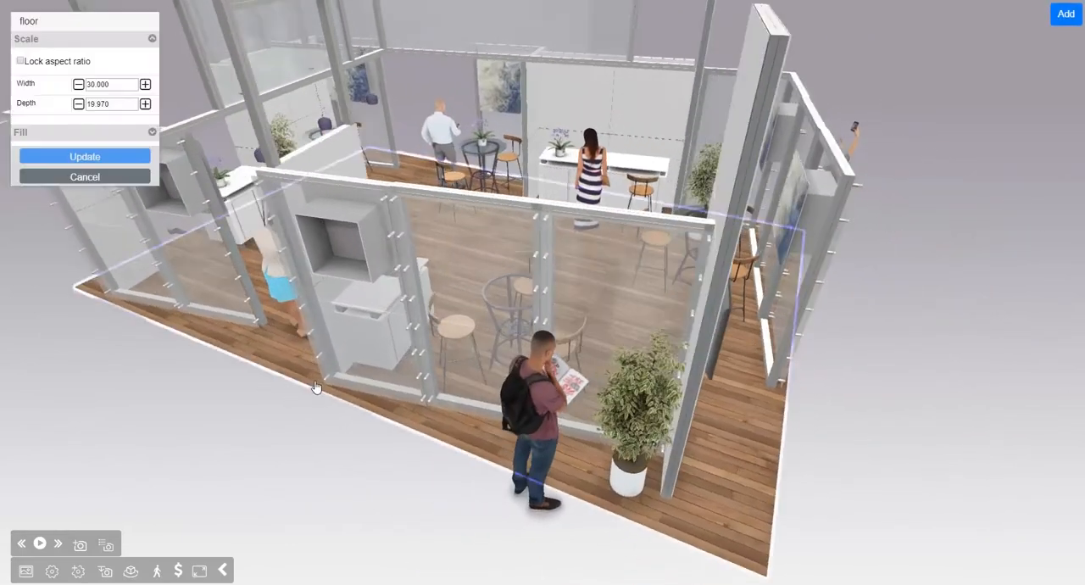
{"action": "left_click_drag", "start_coordinate": [673, 365], "coordinate": [574, 347]}
{"action": "left_click", "coordinate": [573, 347]}
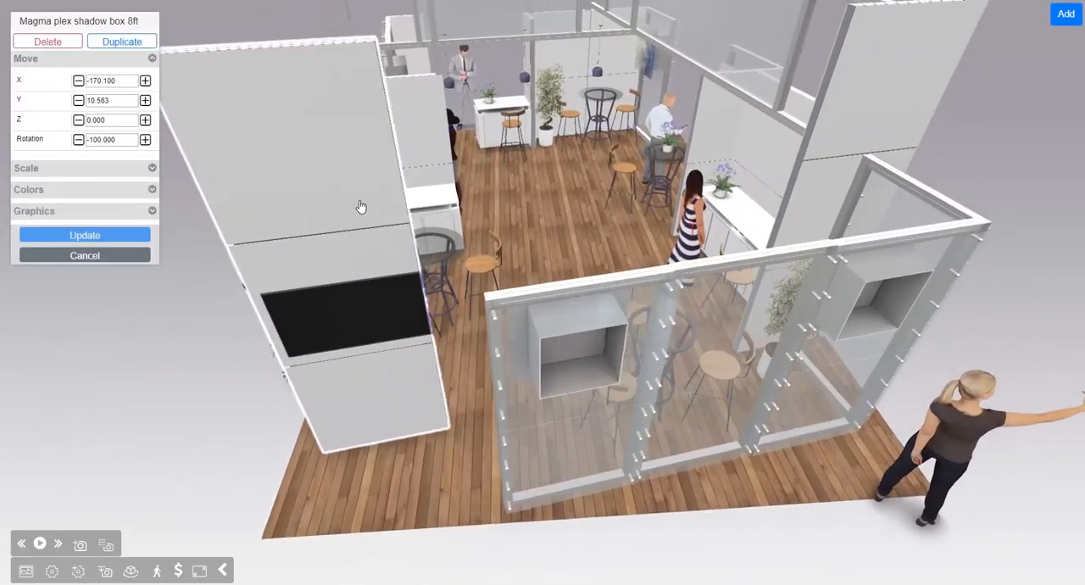
{"action": "left_click_drag", "start_coordinate": [530, 136], "coordinate": [609, 187]}
{"action": "left_click", "coordinate": [498, 138]}
{"action": "left_click_drag", "start_coordinate": [627, 297], "coordinate": [644, 305]}
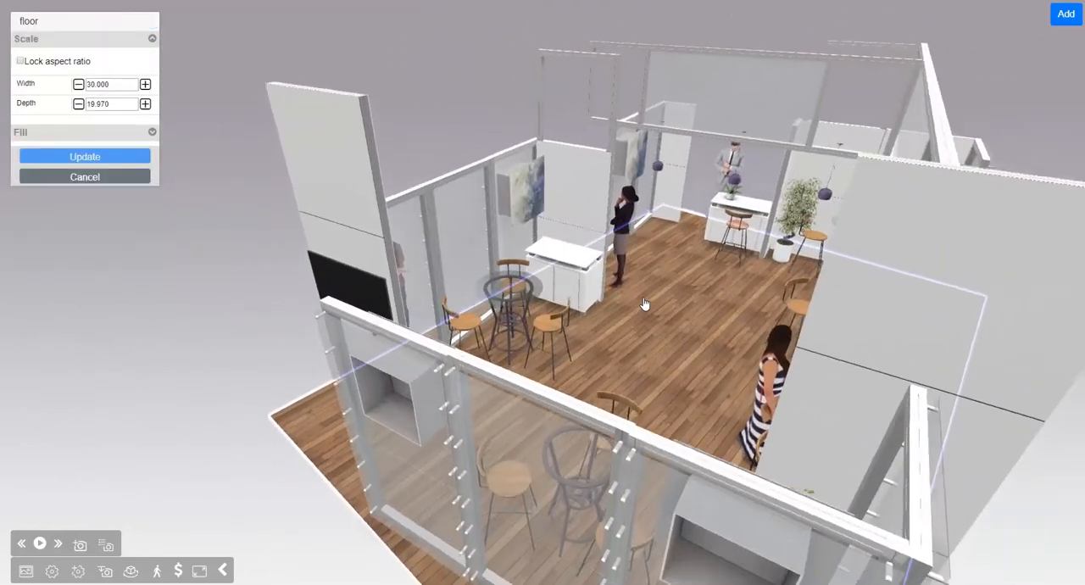
{"action": "left_click_drag", "start_coordinate": [394, 110], "coordinate": [417, 137]}
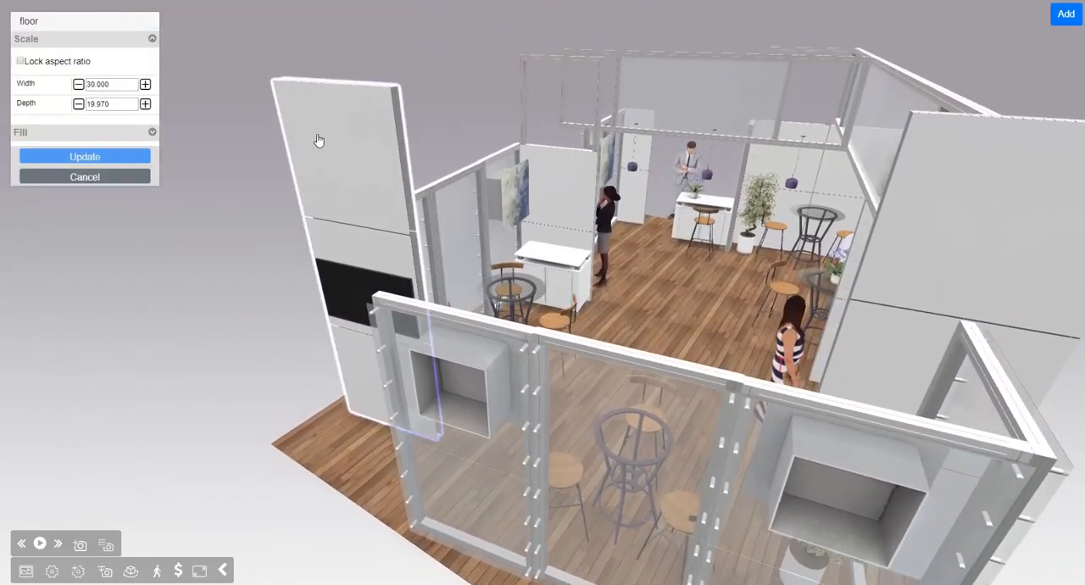
Step: Select the tall wall with the TV and open its color and graphics settings
{"action": "left_click", "coordinate": [318, 139]}
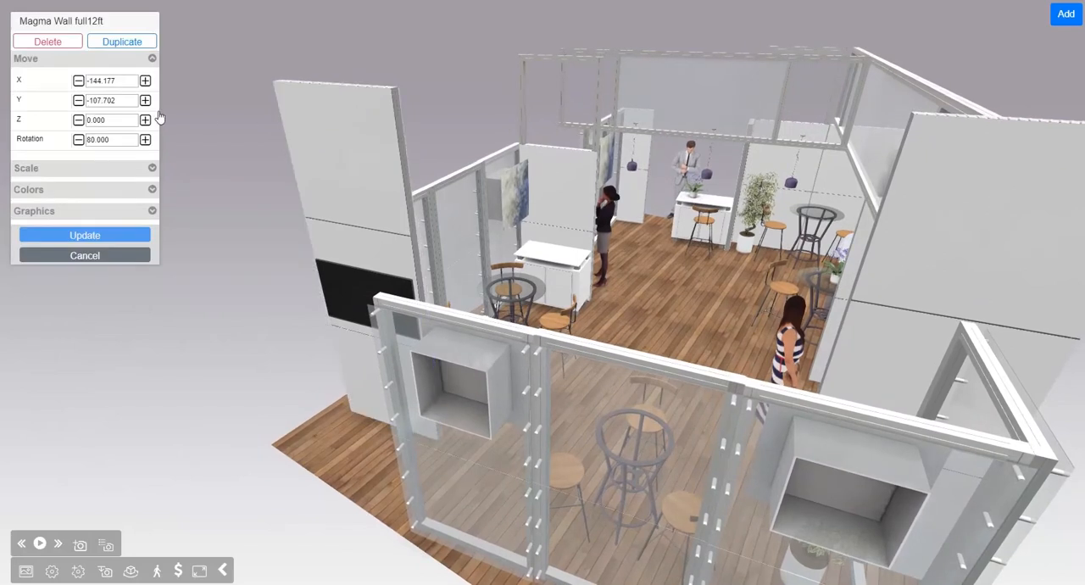
{"action": "left_click_drag", "start_coordinate": [447, 115], "coordinate": [468, 117]}
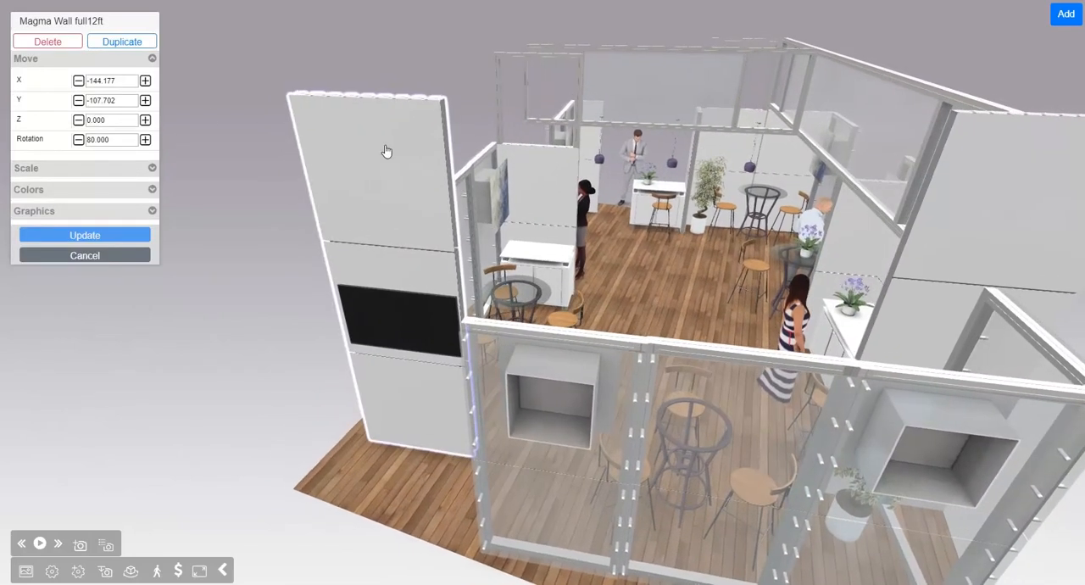
{"action": "left_click_drag", "start_coordinate": [387, 150], "coordinate": [404, 154]}
{"action": "left_click", "coordinate": [152, 190]}
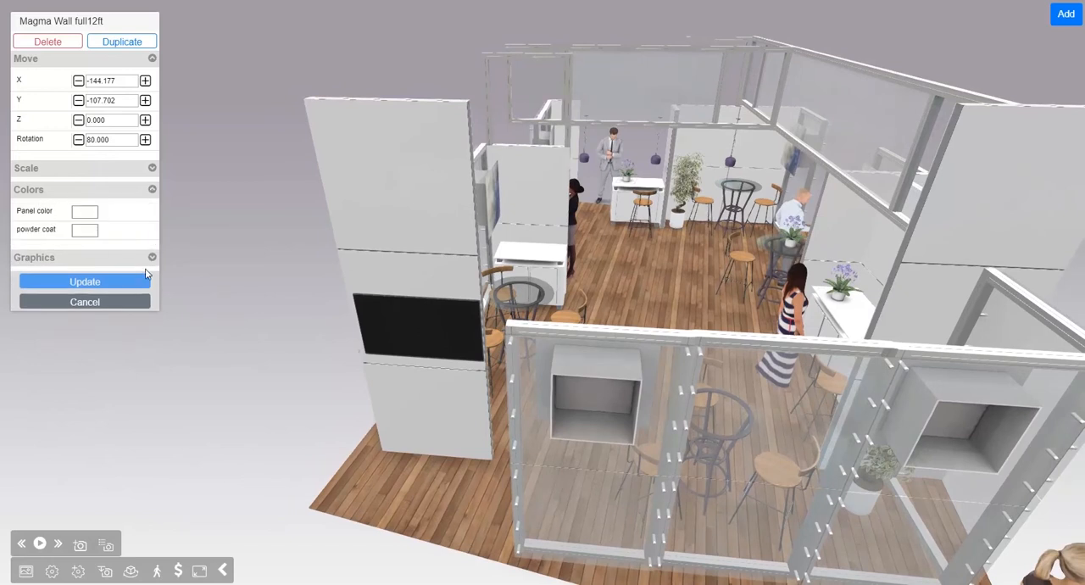
{"action": "left_click", "coordinate": [152, 258]}
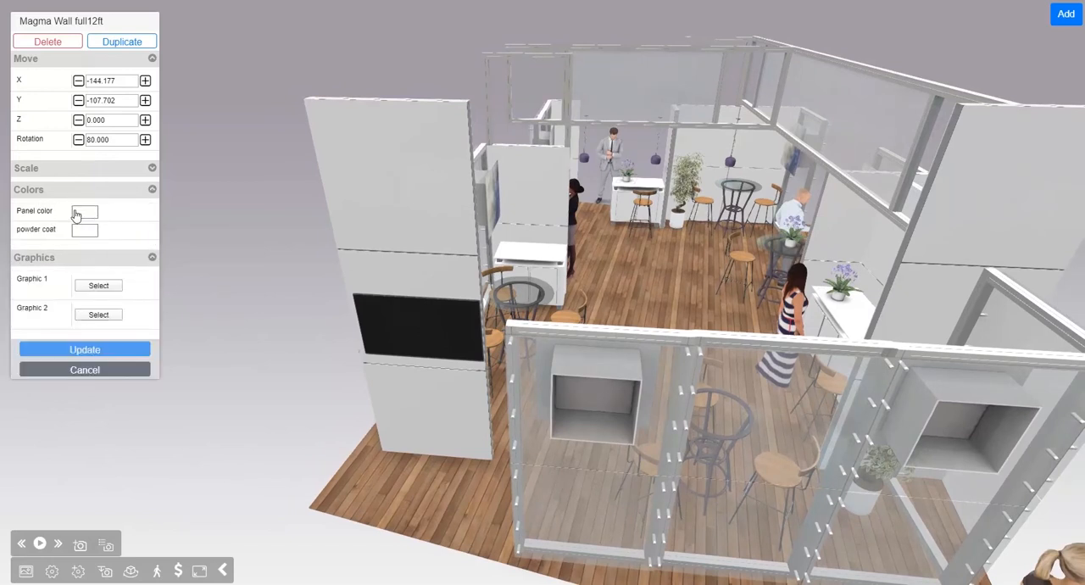
{"action": "left_click_drag", "start_coordinate": [258, 170], "coordinate": [233, 184]}
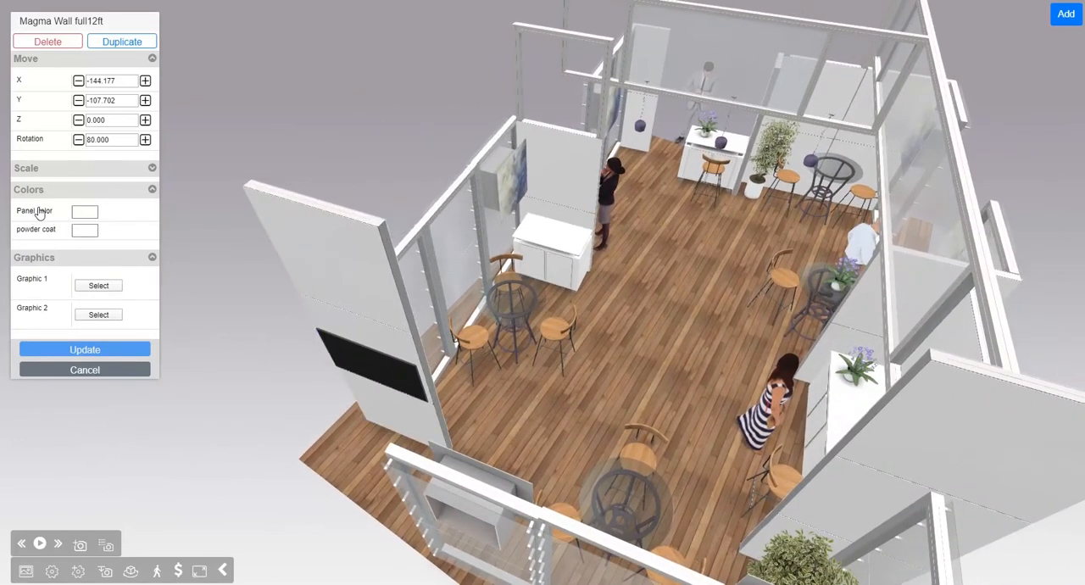
Step: Set the tall wall's panel color to dark blue
{"action": "left_click", "coordinate": [86, 216]}
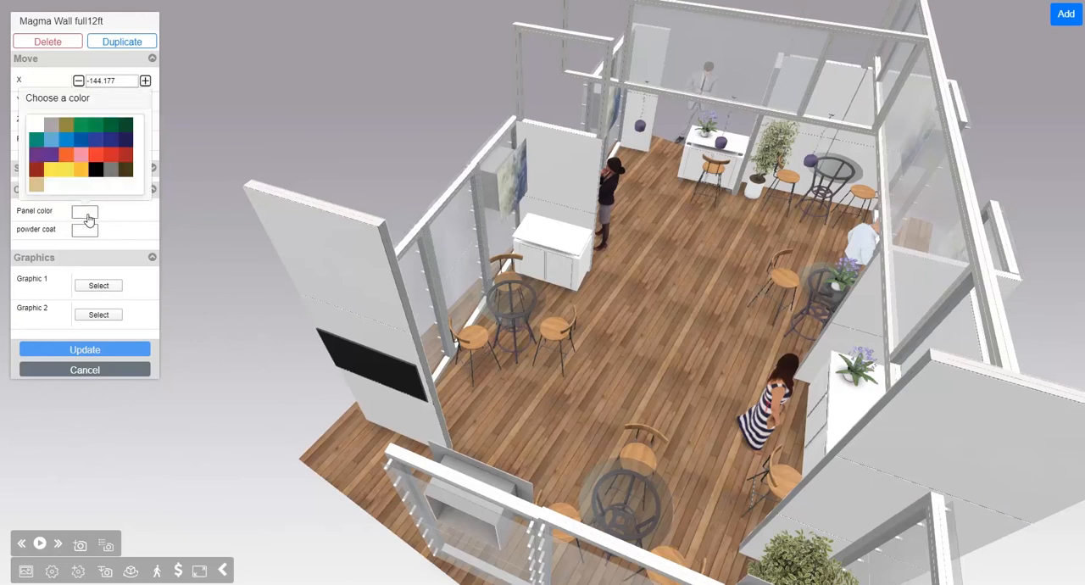
{"action": "left_click", "coordinate": [108, 140]}
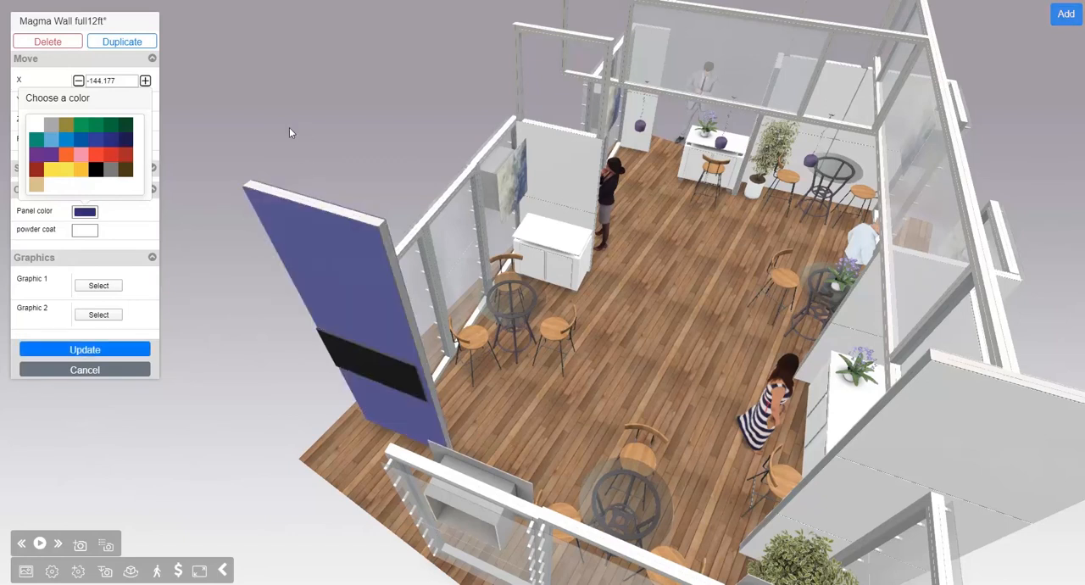
{"action": "left_click_drag", "start_coordinate": [289, 127], "coordinate": [292, 116]}
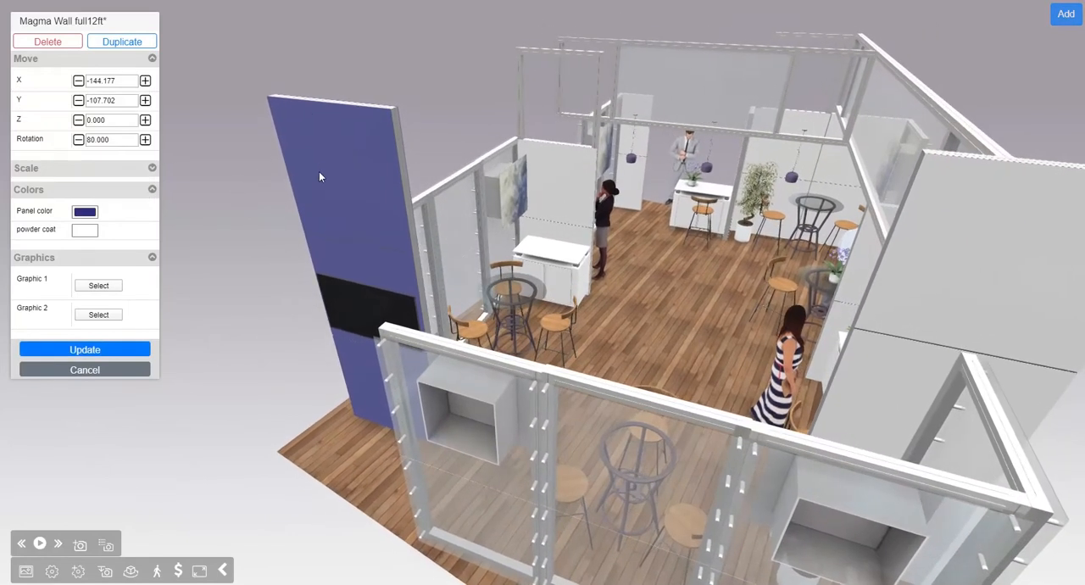
Step: Set the tall wall's panel color to golden yellow and its powder coat to black
{"action": "left_click", "coordinate": [87, 214]}
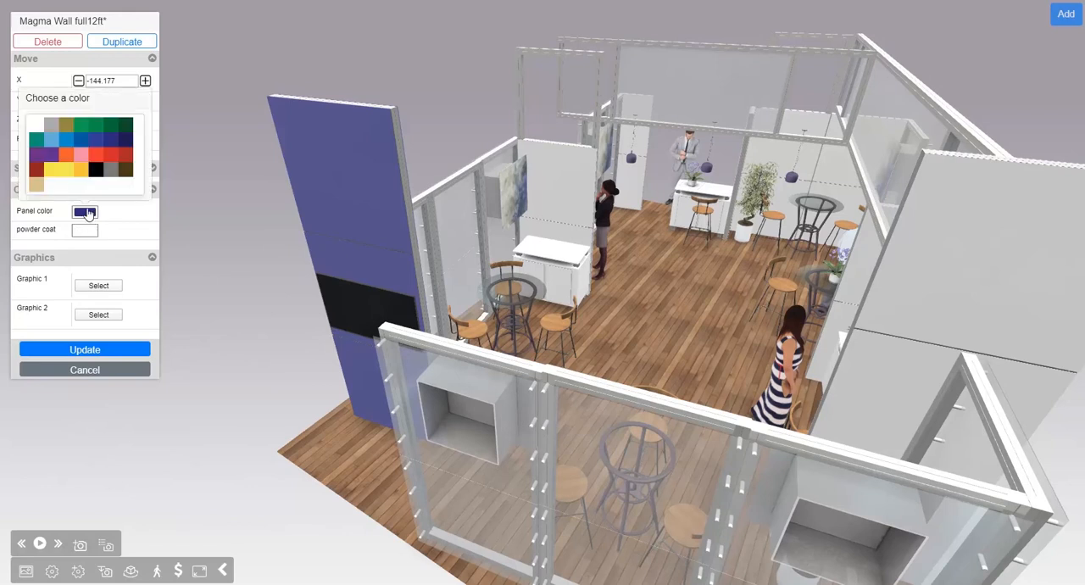
{"action": "left_click", "coordinate": [74, 170]}
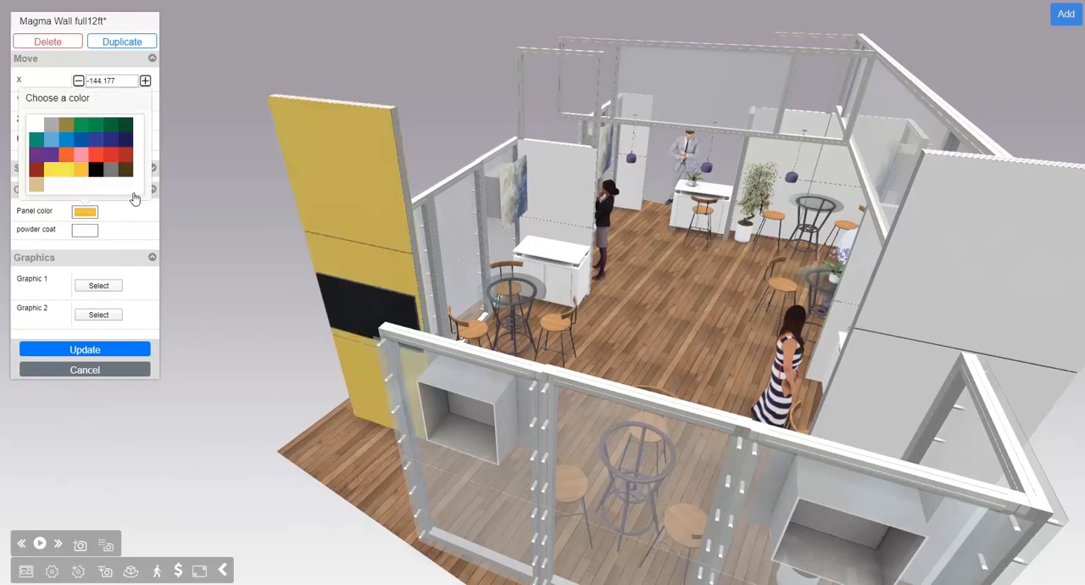
{"action": "left_click", "coordinate": [85, 232]}
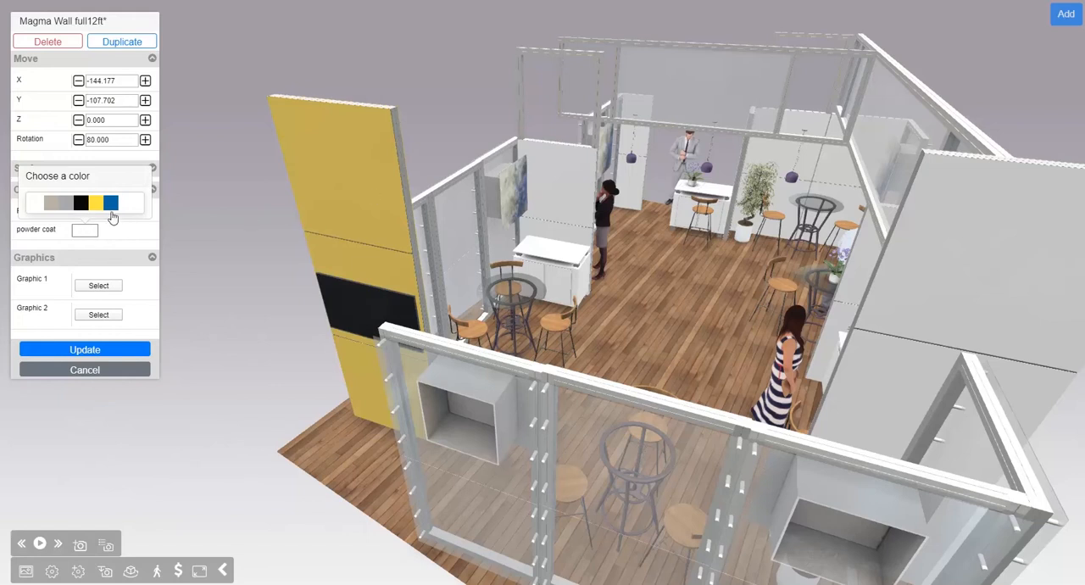
{"action": "left_click", "coordinate": [66, 205]}
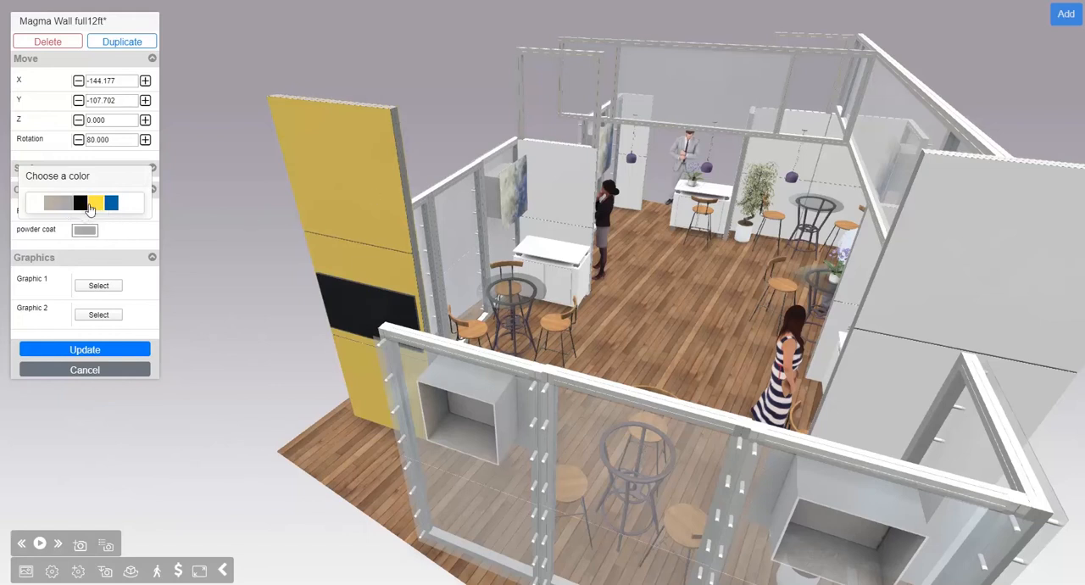
{"action": "left_click", "coordinate": [83, 204]}
Step: Apply the green leaves and branches image as Graphic 1 on the tall wall, cropped to a narrow vertical strip near the middle
{"action": "left_click_drag", "start_coordinate": [371, 89], "coordinate": [637, 93]}
{"action": "left_click_drag", "start_coordinate": [786, 197], "coordinate": [700, 224]}
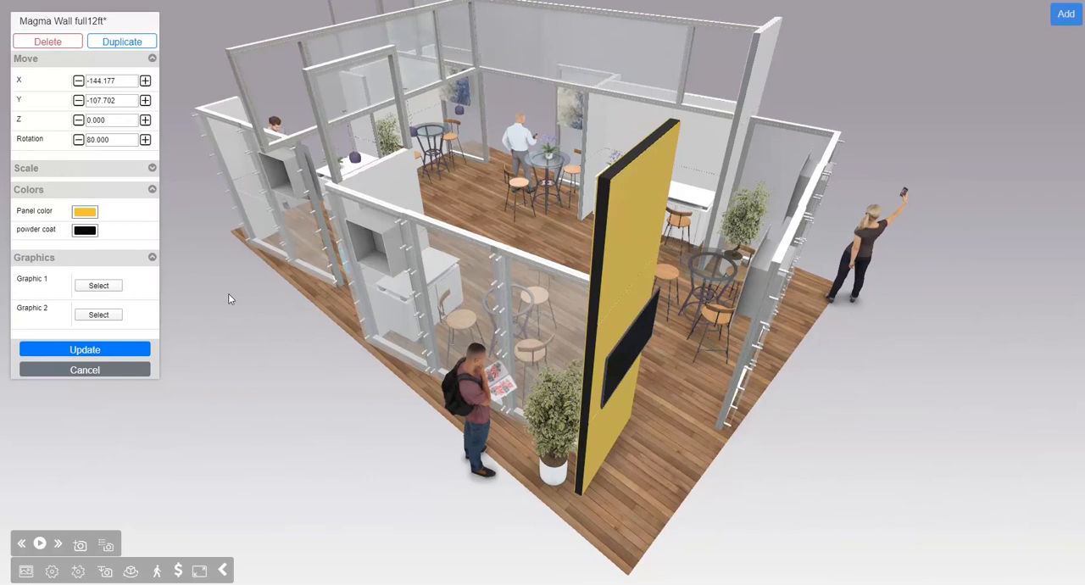
{"action": "left_click_drag", "start_coordinate": [326, 258], "coordinate": [320, 248]}
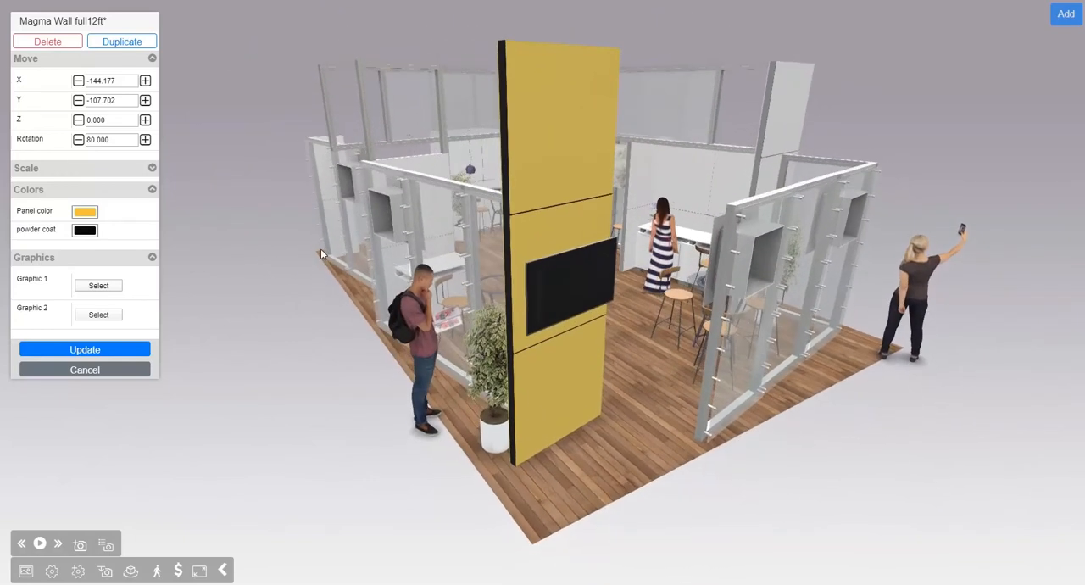
{"action": "right_click_drag", "start_coordinate": [478, 280], "coordinate": [445, 283]}
{"action": "scroll", "coordinate": [470, 286], "scroll_direction": "up", "scroll_amount": 3}
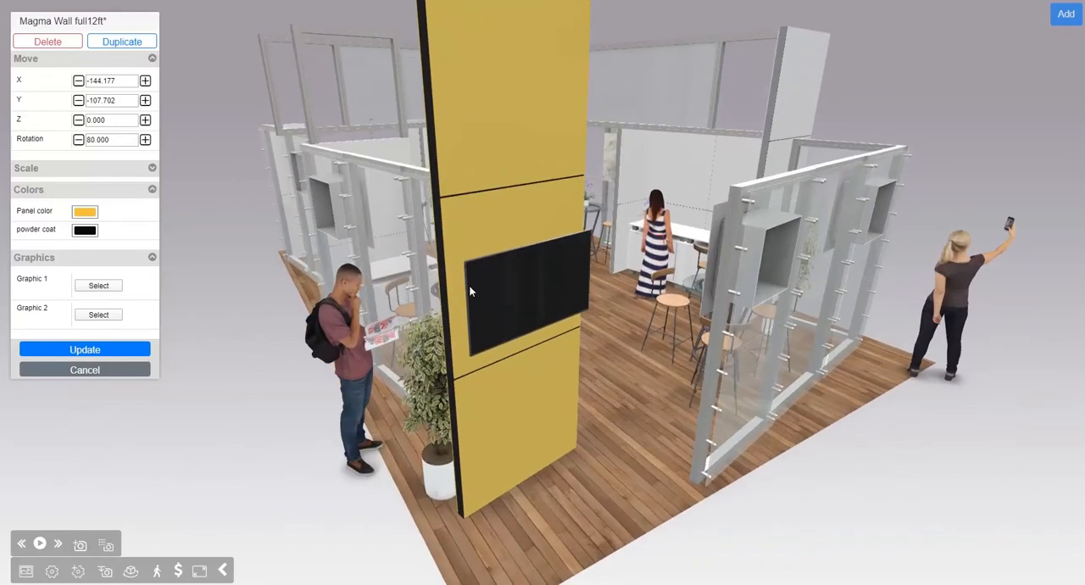
{"action": "mouse_move", "coordinate": [402, 372]}
{"action": "left_mouse_down"}
{"action": "mouse_move", "coordinate": [388, 381]}
{"action": "mouse_move", "coordinate": [413, 386]}
{"action": "mouse_move", "coordinate": [404, 385]}
{"action": "left_mouse_up"}
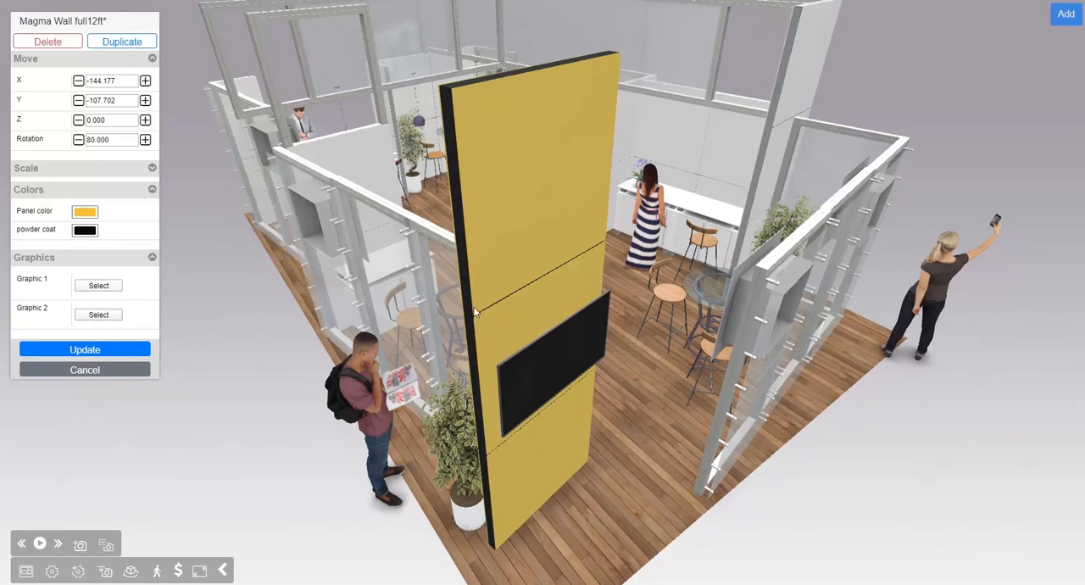
{"action": "left_click", "coordinate": [100, 286]}
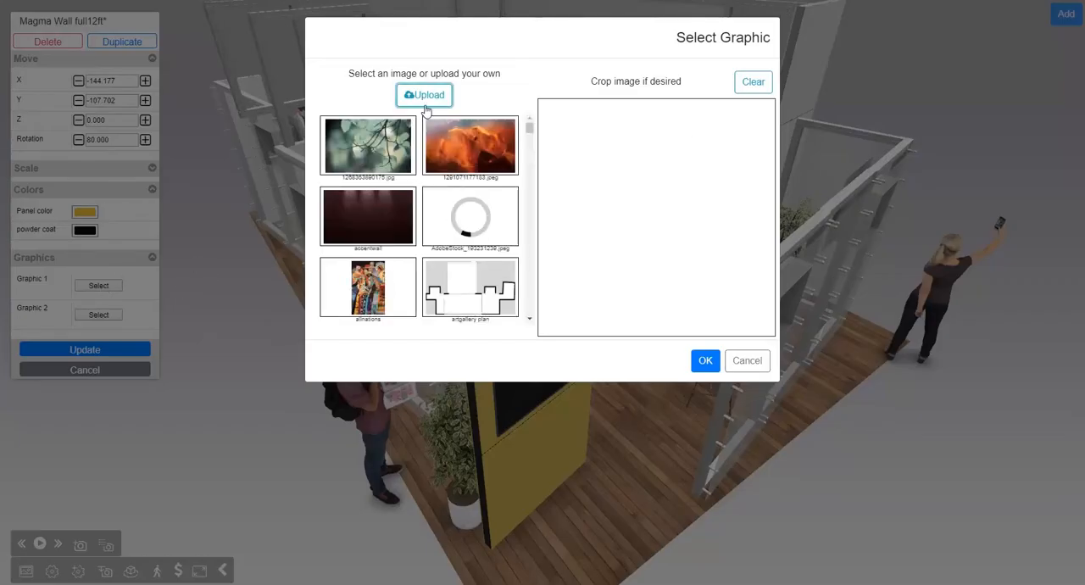
{"action": "left_click", "coordinate": [530, 129]}
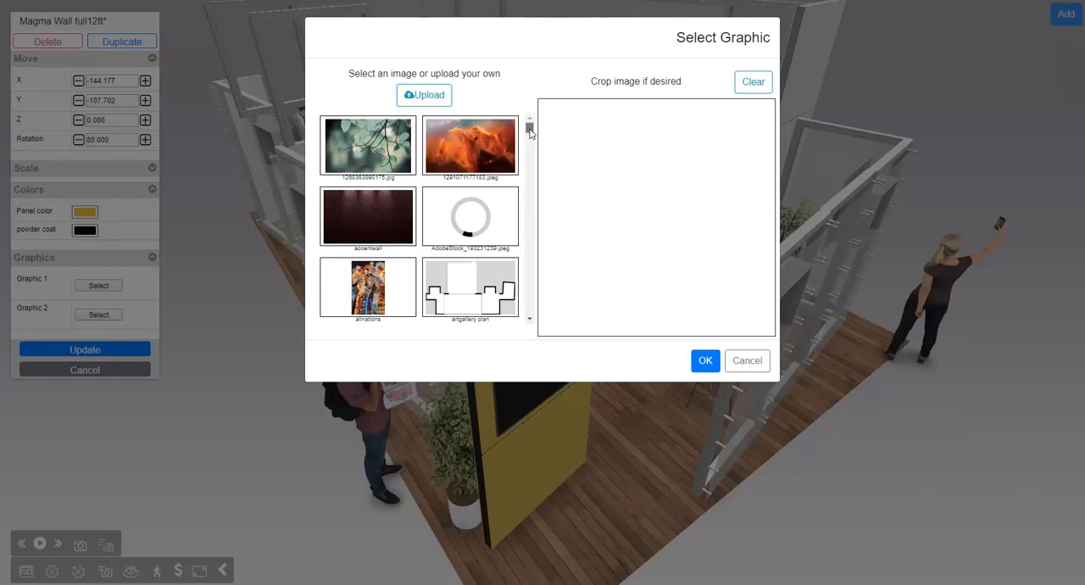
{"action": "left_click", "coordinate": [368, 151]}
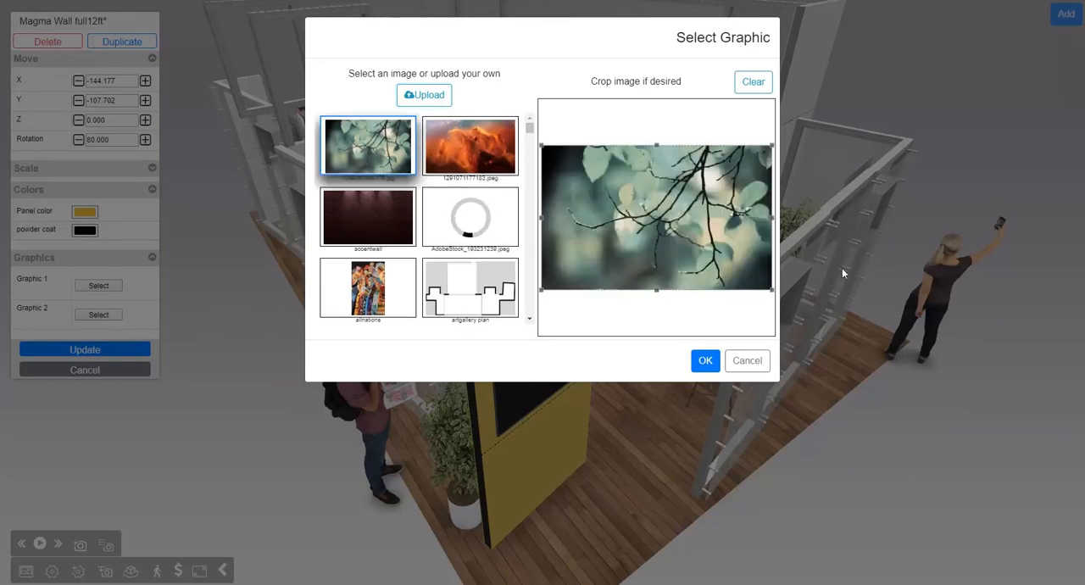
{"action": "left_click_drag", "start_coordinate": [769, 219], "coordinate": [675, 211]}
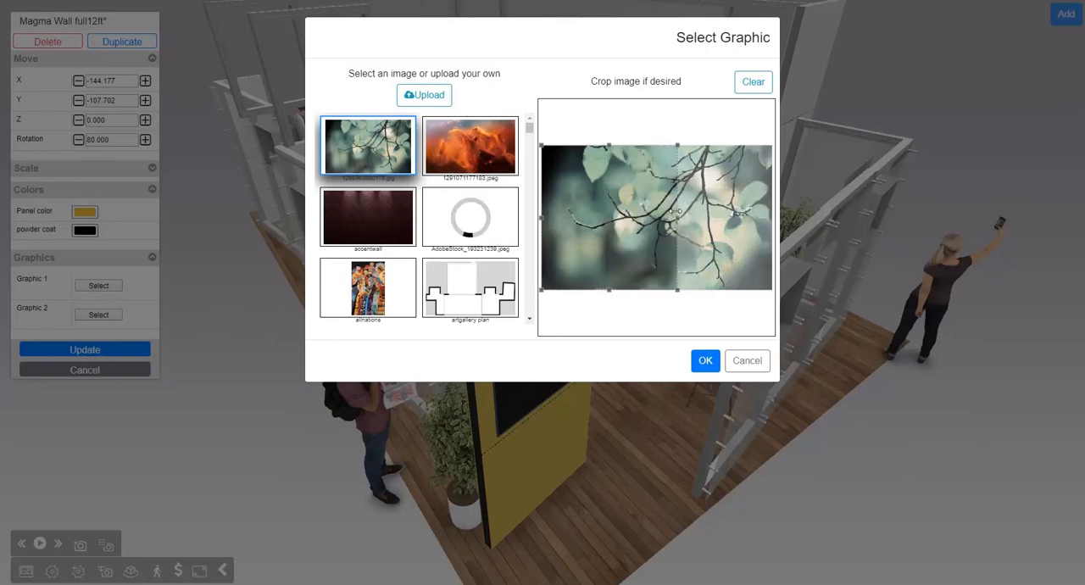
{"action": "left_click_drag", "start_coordinate": [540, 218], "coordinate": [623, 219]}
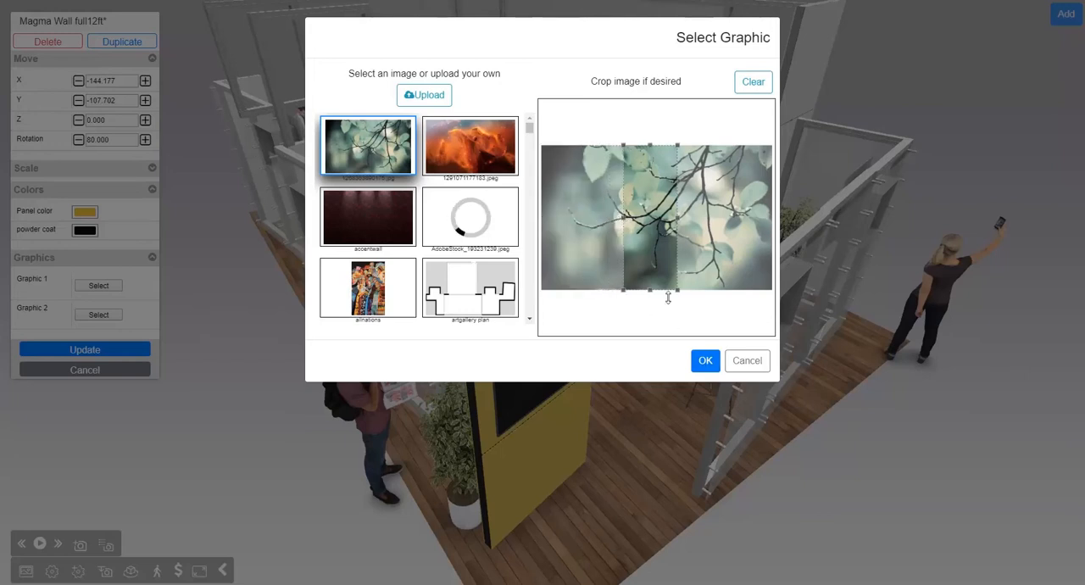
{"action": "left_click", "coordinate": [705, 360]}
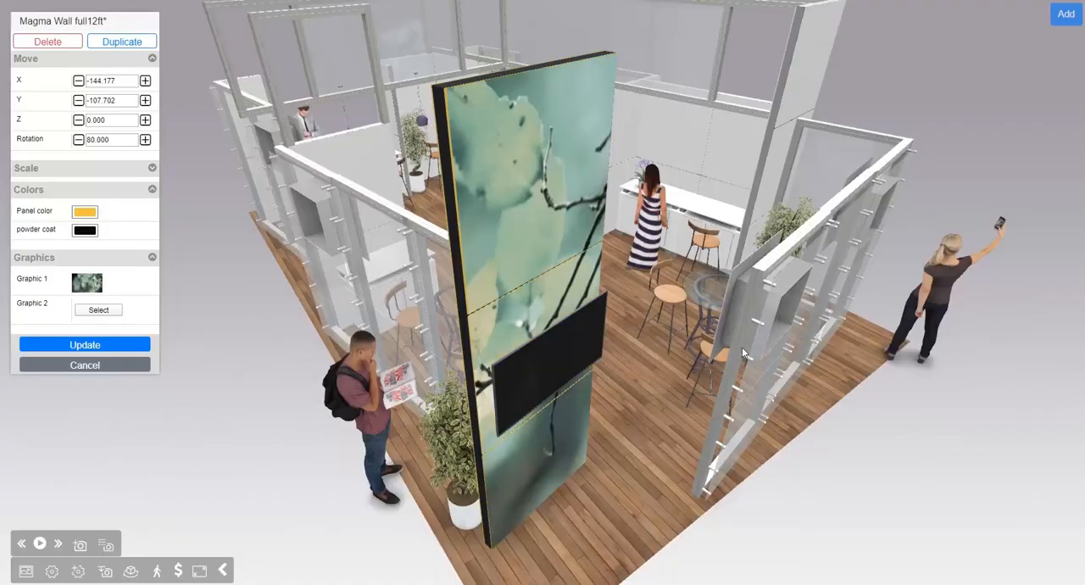
Step: Shift Graphic 1's crop strip toward the right part of the branch image and apply it to the wall
{"action": "left_click_drag", "start_coordinate": [743, 349], "coordinate": [554, 219]}
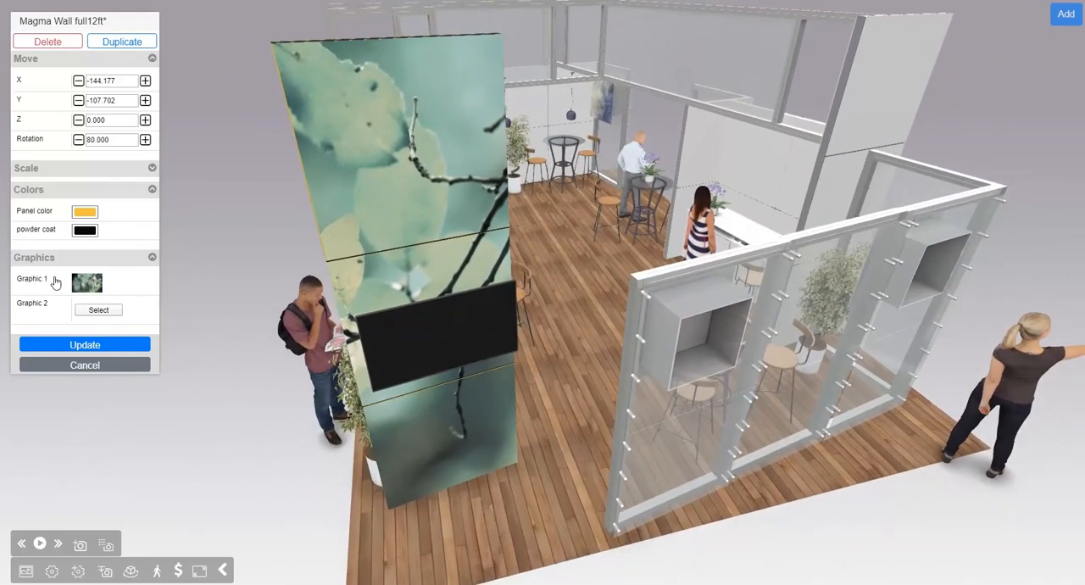
{"action": "left_click_drag", "start_coordinate": [607, 185], "coordinate": [570, 181]}
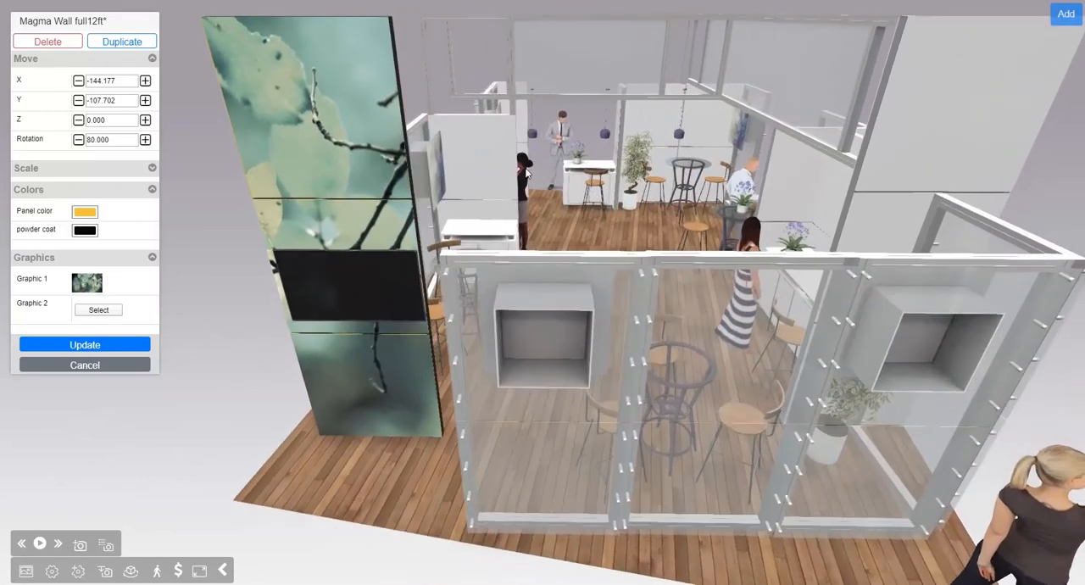
{"action": "left_click", "coordinate": [87, 284]}
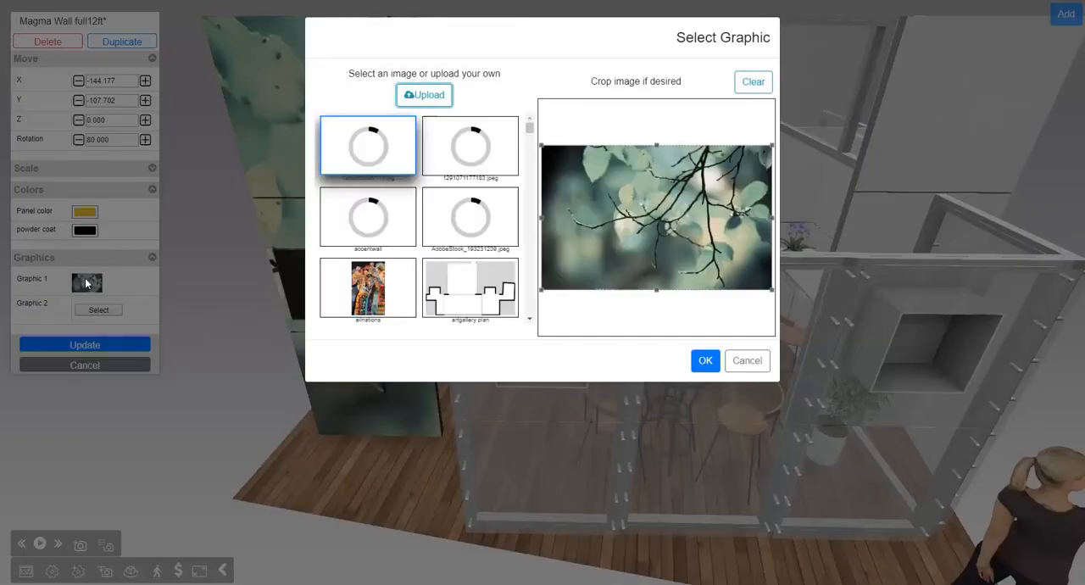
{"action": "left_click_drag", "start_coordinate": [658, 194], "coordinate": [734, 204]}
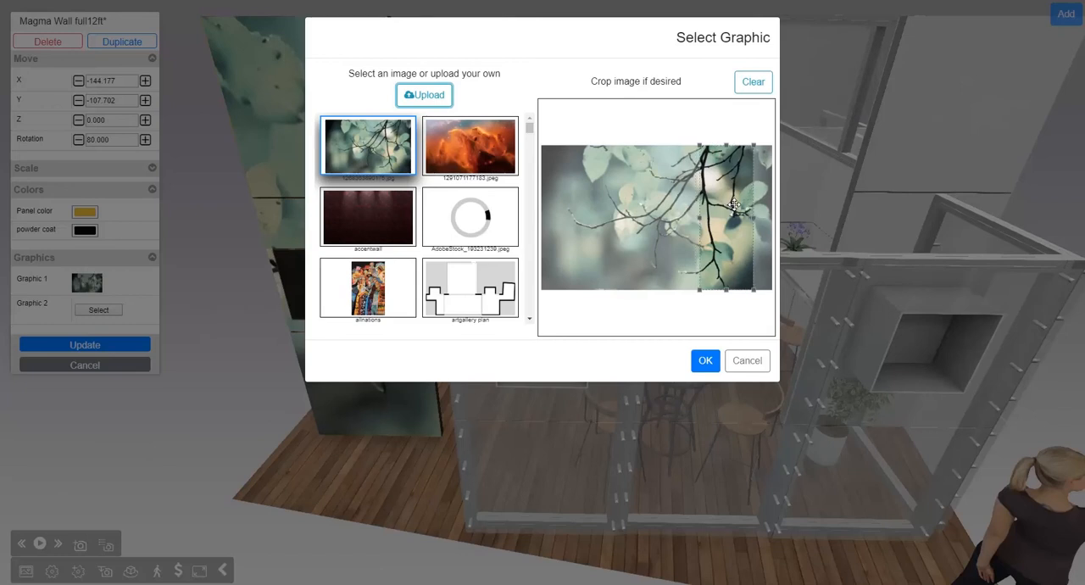
{"action": "left_click", "coordinate": [709, 361]}
Step: Replace Graphic 1 on the tall wall with the orange nebula image, cropped to a narrow vertical strip around the small planet
{"action": "left_click_drag", "start_coordinate": [511, 180], "coordinate": [547, 178]}
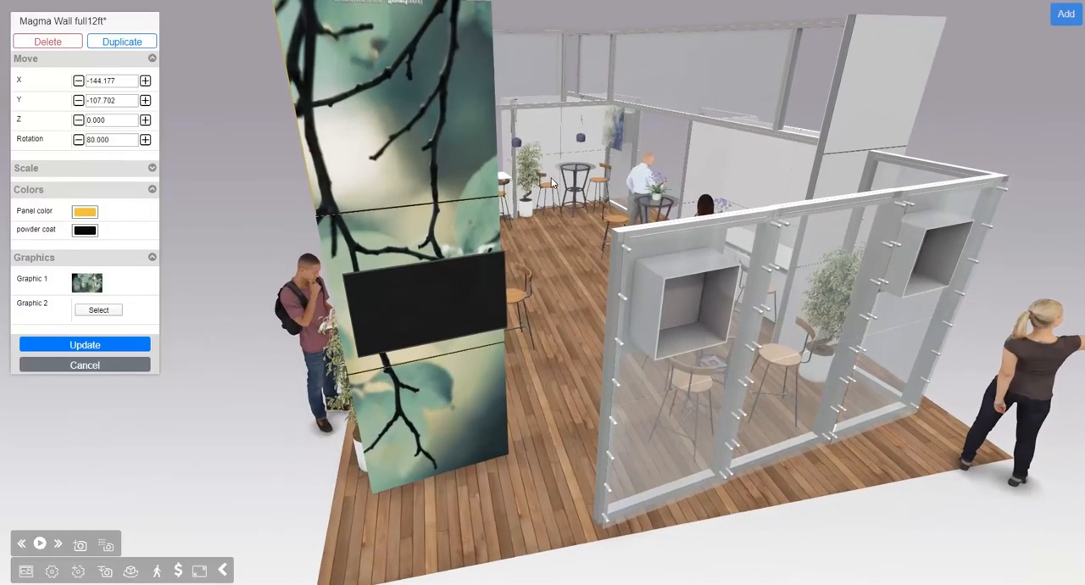
{"action": "mouse_move", "coordinate": [606, 268]}
{"action": "left_mouse_down"}
{"action": "mouse_move", "coordinate": [632, 257]}
{"action": "mouse_move", "coordinate": [614, 273]}
{"action": "mouse_move", "coordinate": [595, 268]}
{"action": "left_mouse_up"}
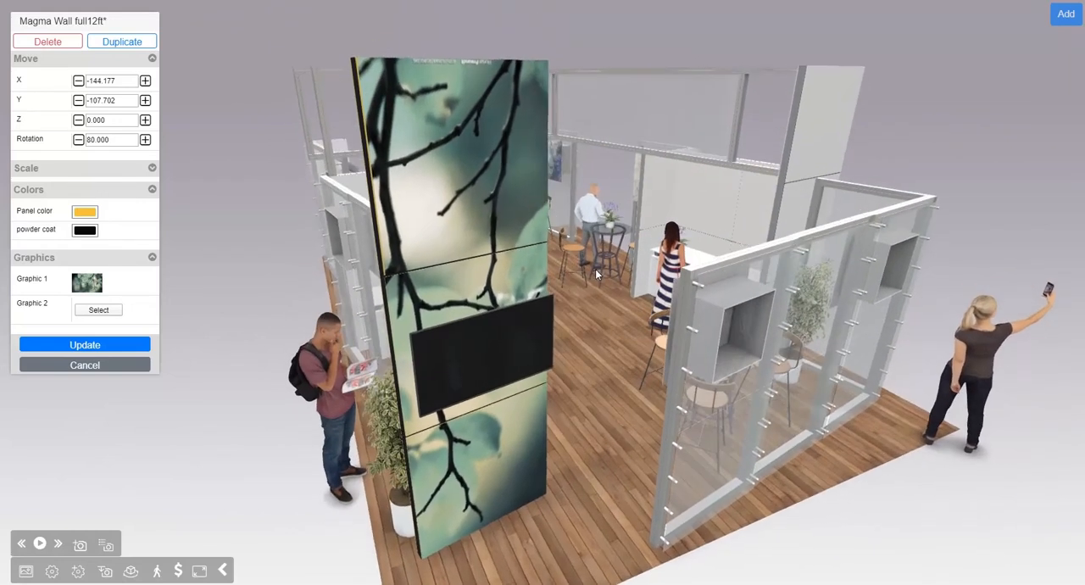
{"action": "left_click", "coordinate": [87, 284]}
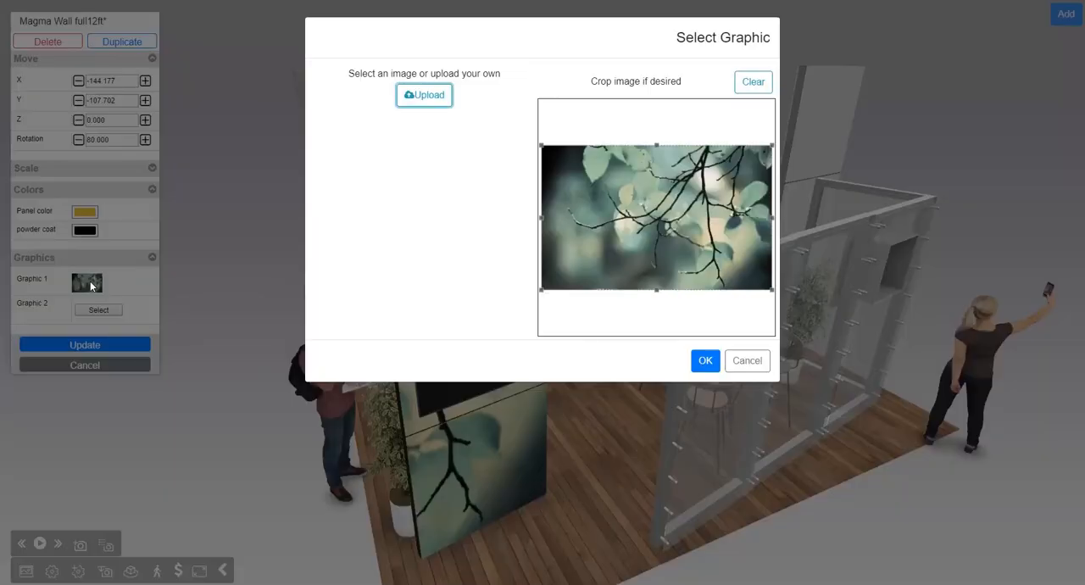
{"action": "left_click", "coordinate": [475, 146]}
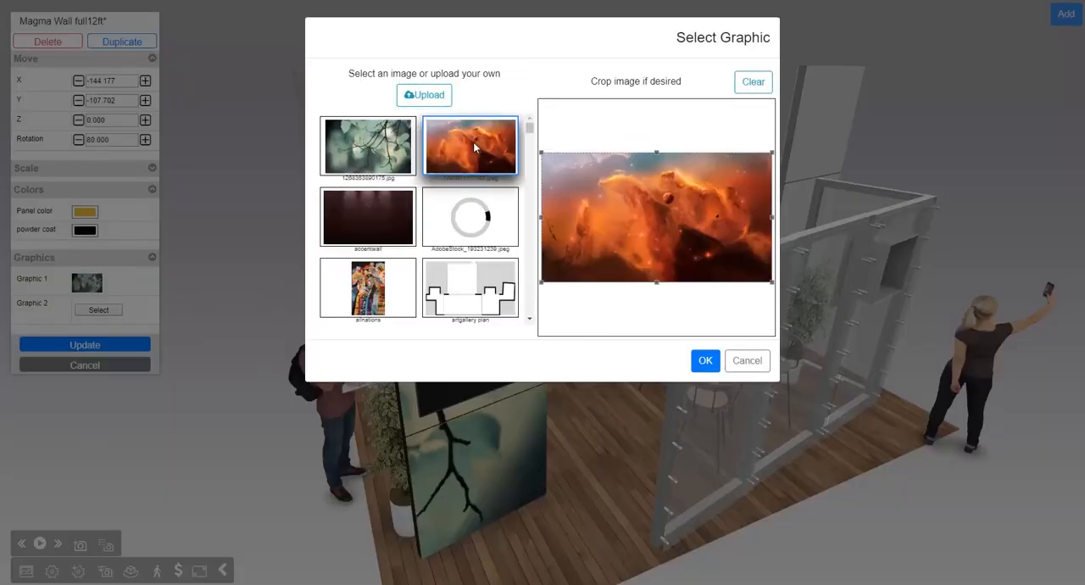
{"action": "left_click_drag", "start_coordinate": [766, 218], "coordinate": [653, 223]}
{"action": "left_click", "coordinate": [705, 361]}
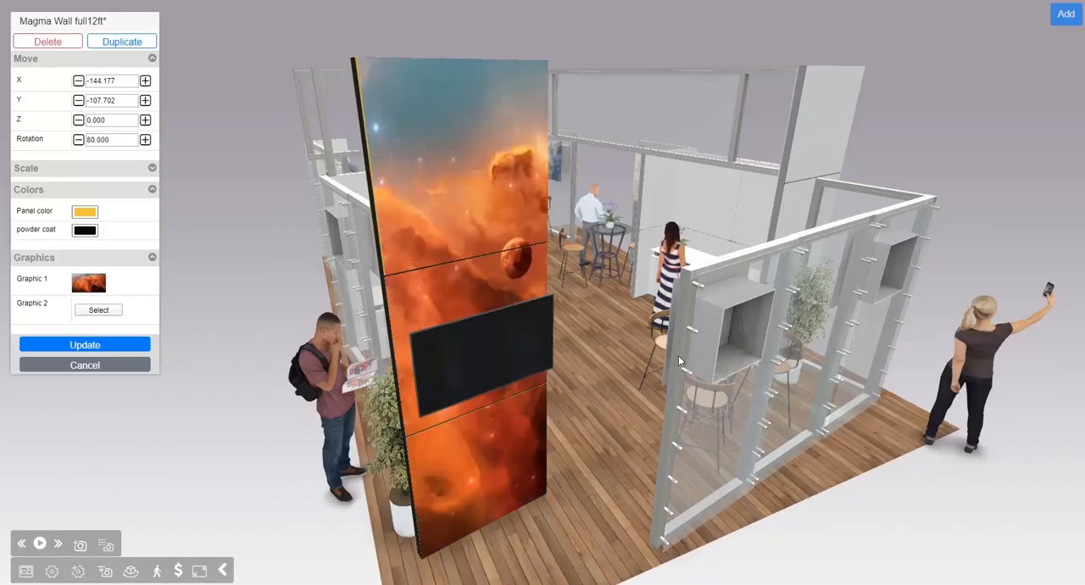
Step: Clear the orange nebula image from Graphic 1 on the tall TV wall
{"action": "scroll", "coordinate": [633, 246], "scroll_direction": "up", "scroll_amount": 5}
{"action": "left_click_drag", "start_coordinate": [630, 240], "coordinate": [628, 236]}
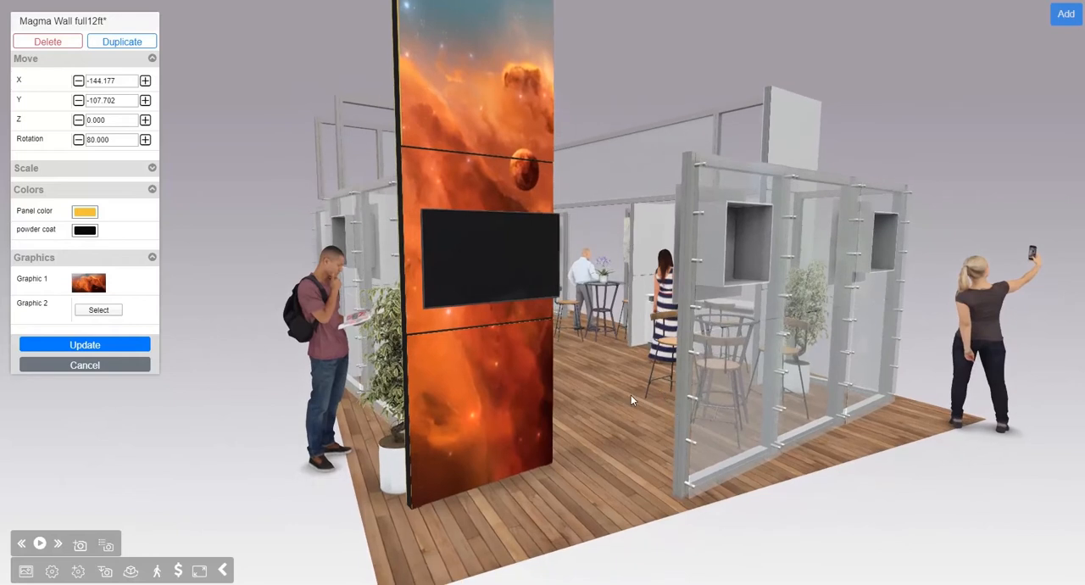
{"action": "left_click_drag", "start_coordinate": [630, 394], "coordinate": [630, 384]}
{"action": "left_click_drag", "start_coordinate": [623, 337], "coordinate": [539, 90]}
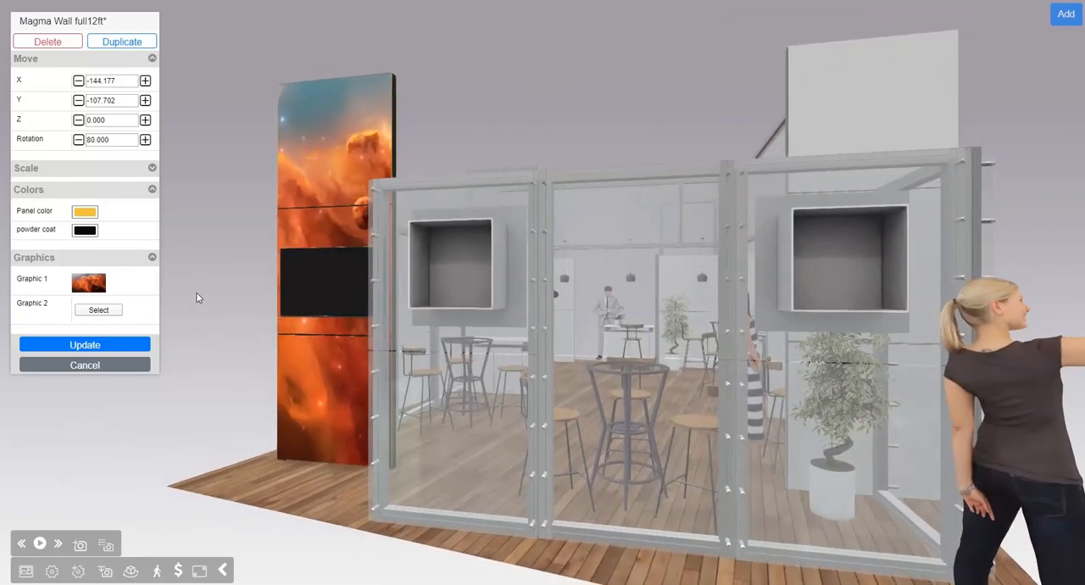
{"action": "left_click", "coordinate": [87, 289]}
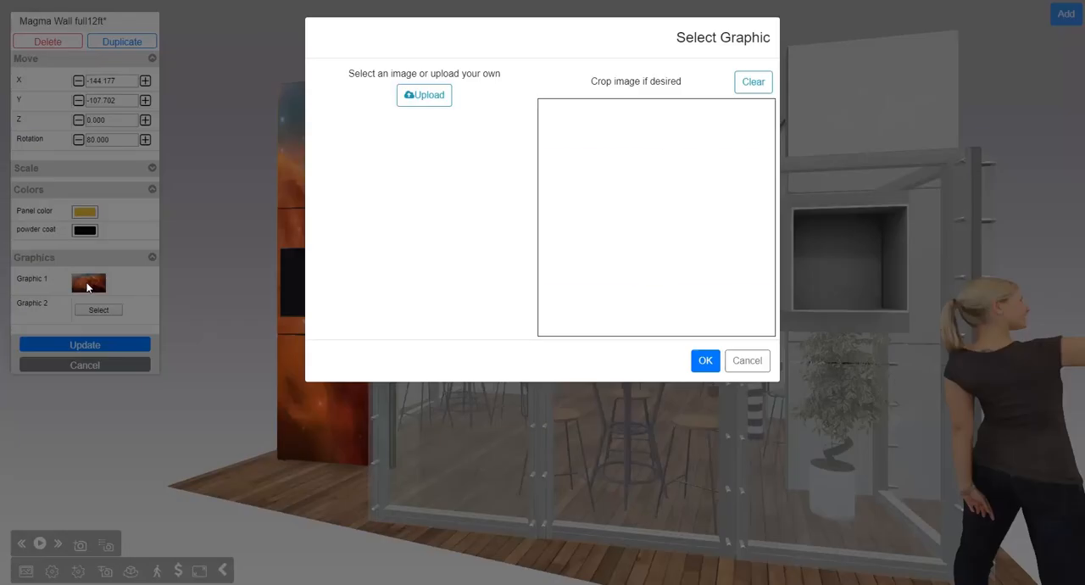
{"action": "left_click", "coordinate": [753, 82]}
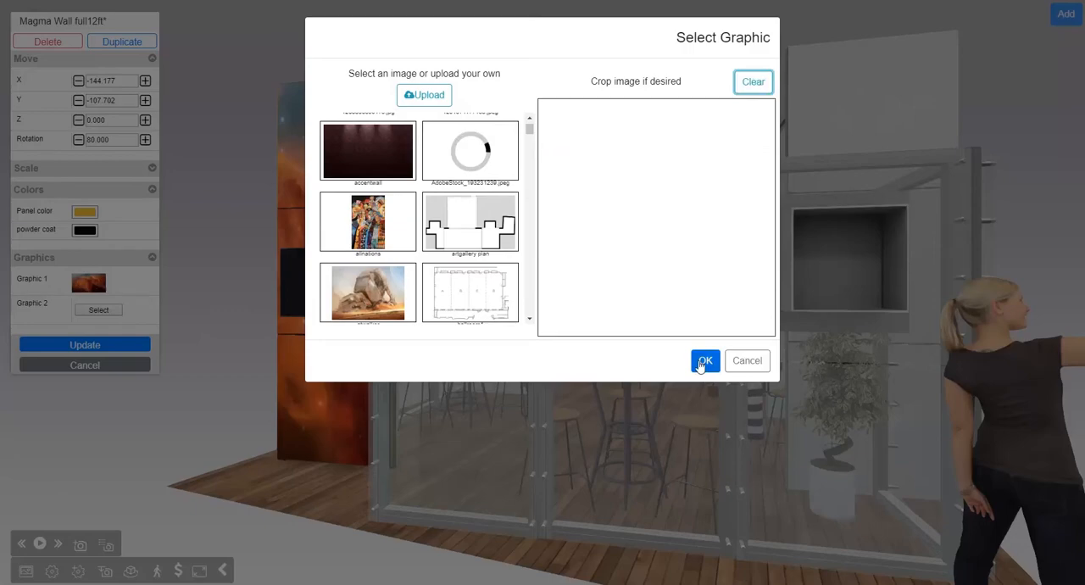
{"action": "left_click", "coordinate": [703, 361]}
Step: Set the tall TV wall's panel color to white and apply the wall changes
{"action": "left_click_drag", "start_coordinate": [481, 166], "coordinate": [542, 78]}
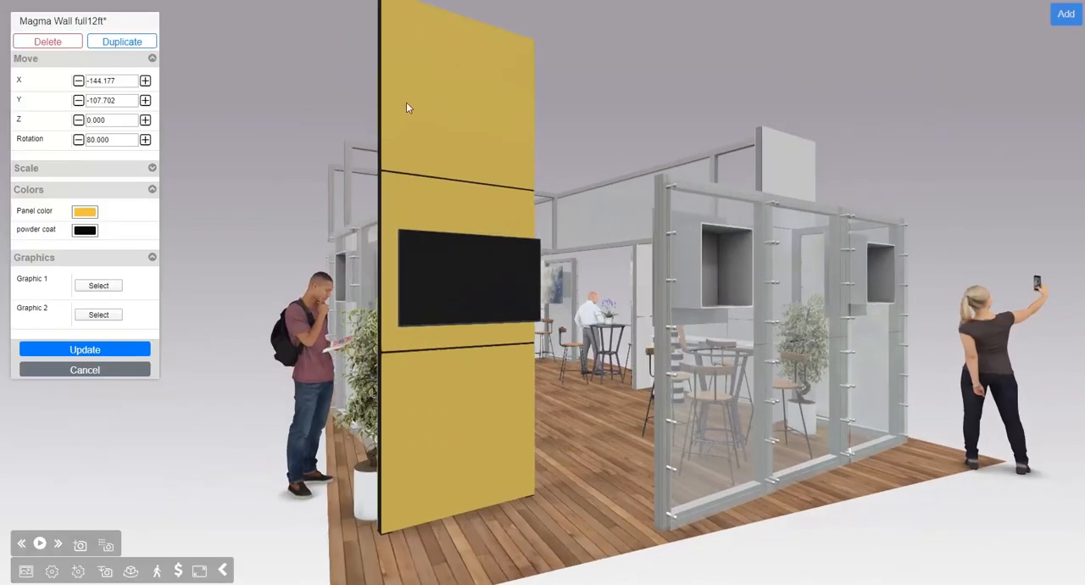
{"action": "left_click_drag", "start_coordinate": [590, 361], "coordinate": [609, 342]}
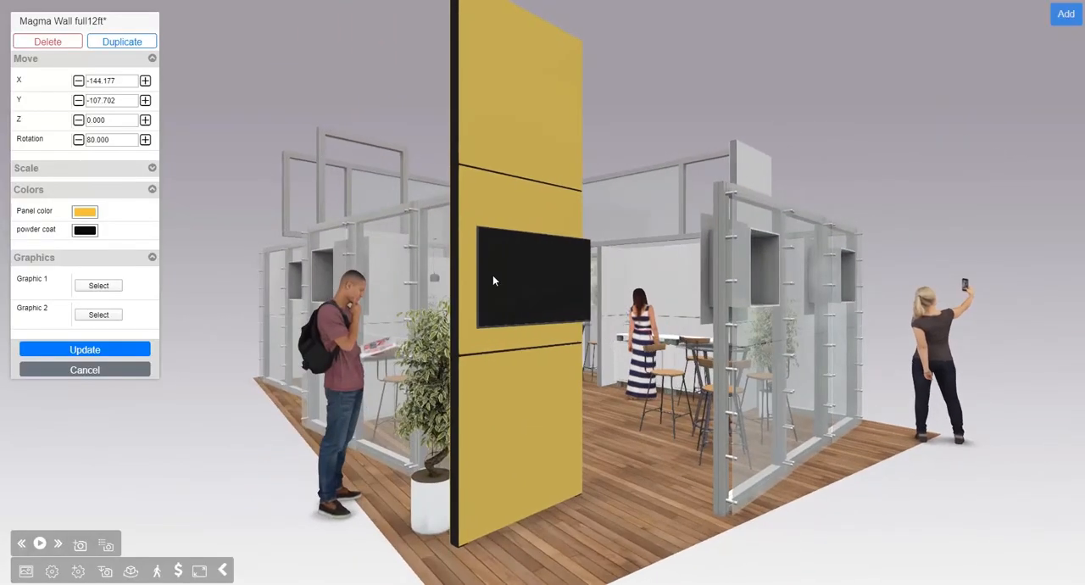
{"action": "left_click", "coordinate": [82, 216]}
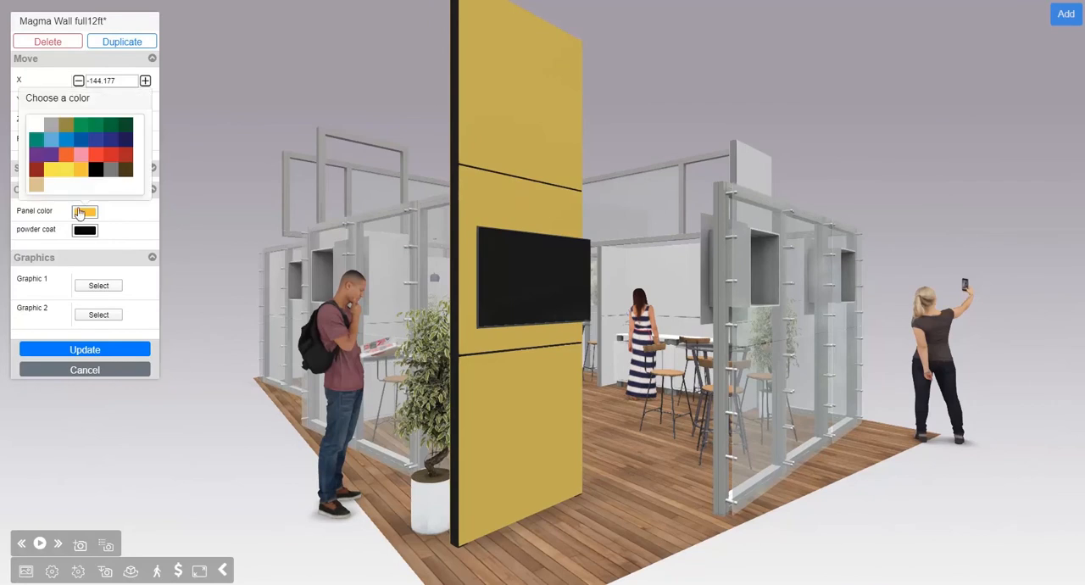
{"action": "left_click", "coordinate": [42, 126]}
{"action": "left_click_drag", "start_coordinate": [646, 135], "coordinate": [650, 91]}
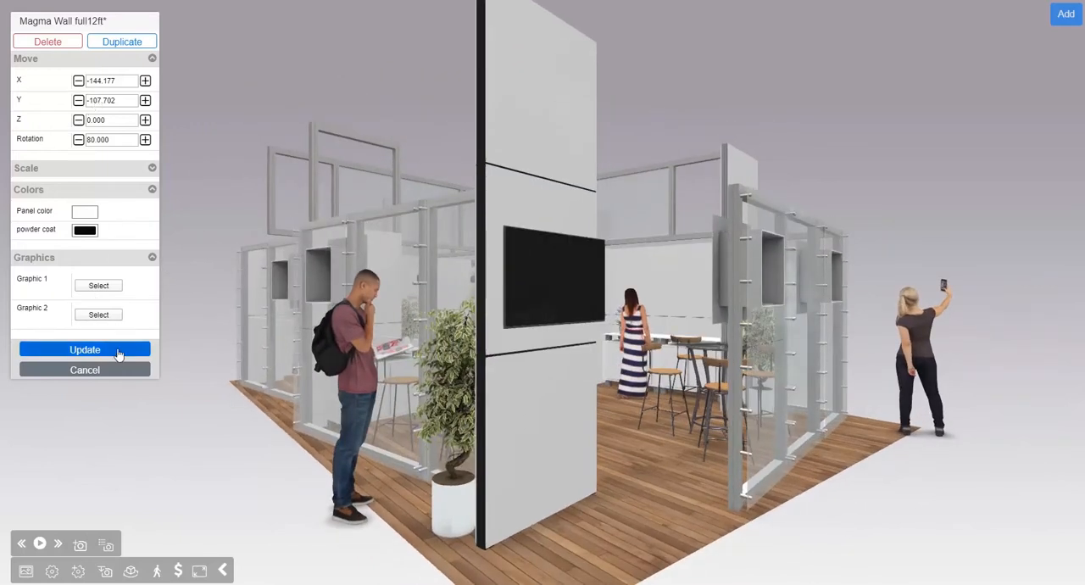
{"action": "left_click", "coordinate": [83, 349]}
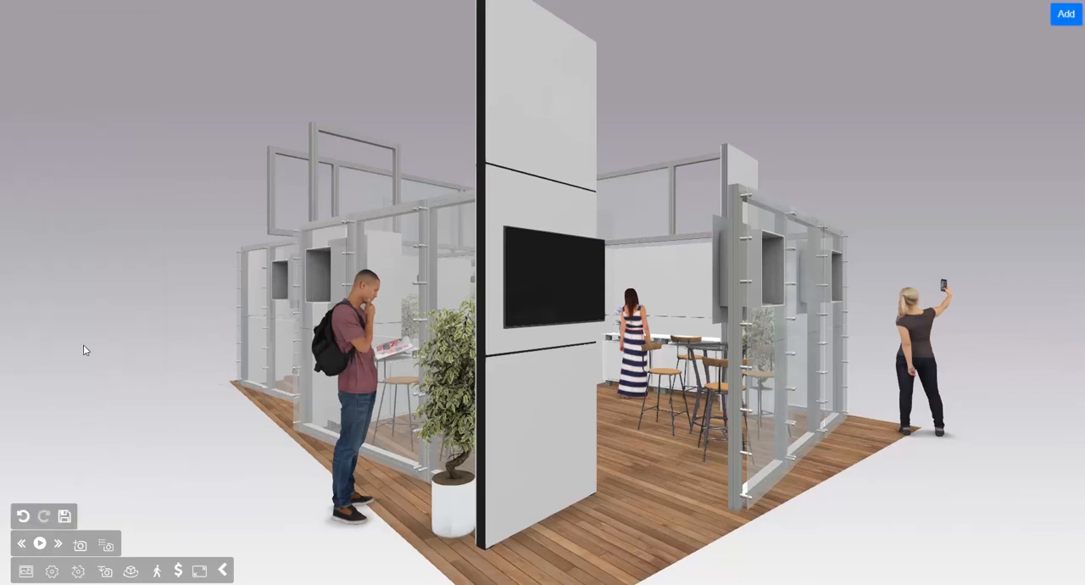
Step: Examine the booth from outside, from directly above and from inside among the tables and counters
{"action": "left_click_drag", "start_coordinate": [659, 291], "coordinate": [651, 397]}
{"action": "left_click_drag", "start_coordinate": [786, 479], "coordinate": [784, 425]}
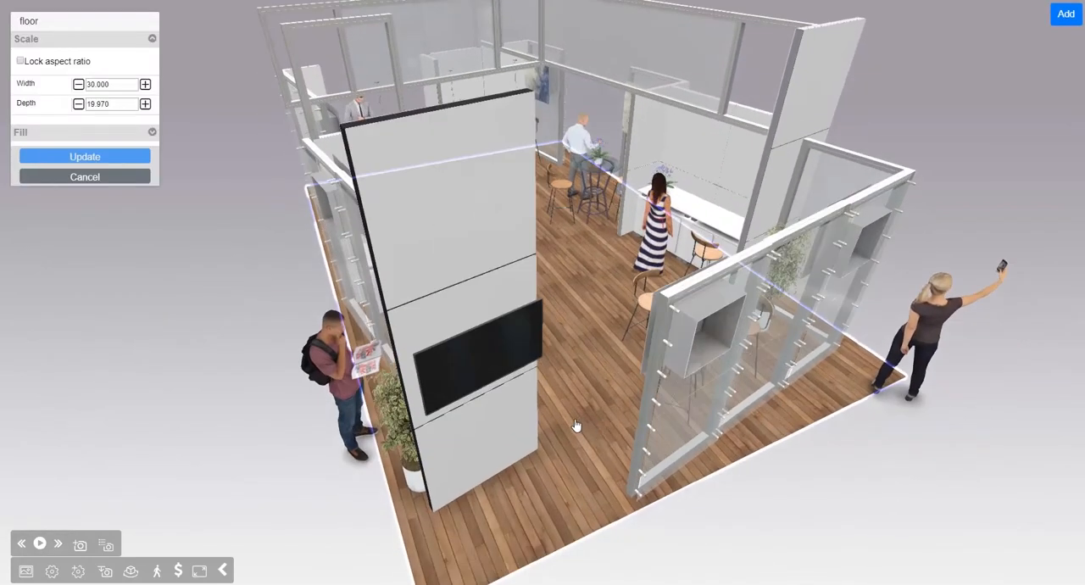
{"action": "mouse_move", "coordinate": [576, 426]}
{"action": "left_mouse_down"}
{"action": "mouse_move", "coordinate": [574, 416]}
{"action": "mouse_move", "coordinate": [586, 429]}
{"action": "mouse_move", "coordinate": [582, 415]}
{"action": "left_mouse_up"}
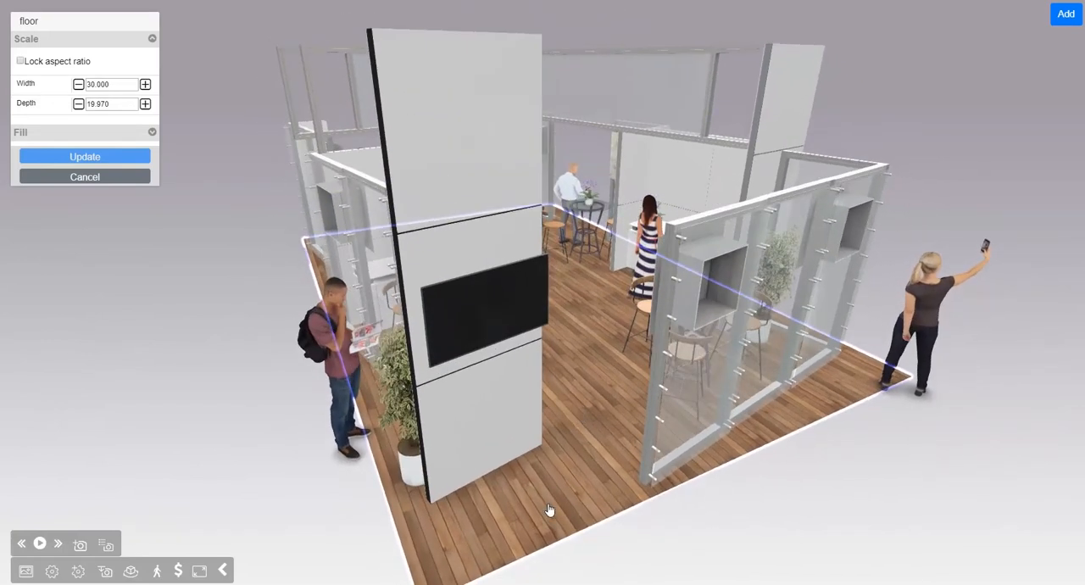
{"action": "left_click_drag", "start_coordinate": [262, 464], "coordinate": [253, 430]}
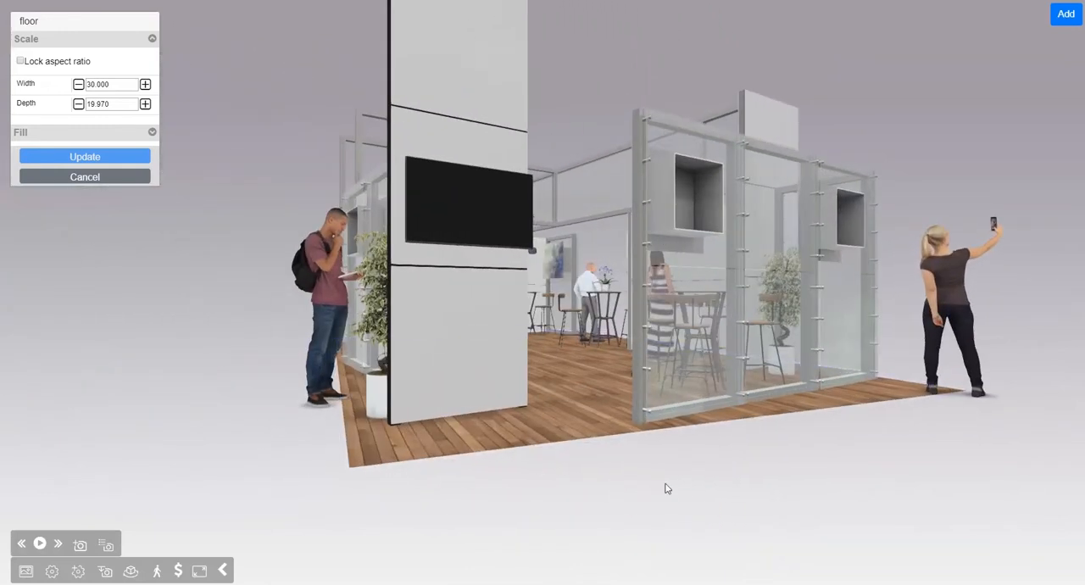
{"action": "left_click_drag", "start_coordinate": [666, 488], "coordinate": [644, 546]}
{"action": "left_click_drag", "start_coordinate": [911, 235], "coordinate": [915, 112]}
{"action": "left_click", "coordinate": [646, 56]}
{"action": "right_click_drag", "start_coordinate": [915, 112], "coordinate": [911, 246]}
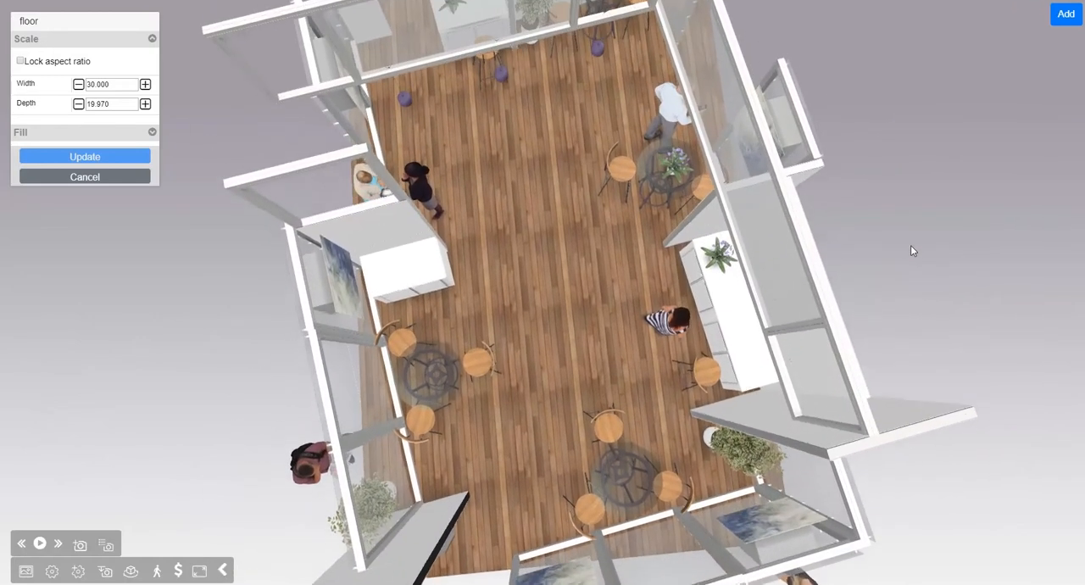
{"action": "left_click_drag", "start_coordinate": [912, 251], "coordinate": [451, 210]}
{"action": "scroll", "coordinate": [514, 302], "scroll_direction": "up", "scroll_amount": 5}
{"action": "right_click_drag", "start_coordinate": [527, 407], "coordinate": [519, 288]}
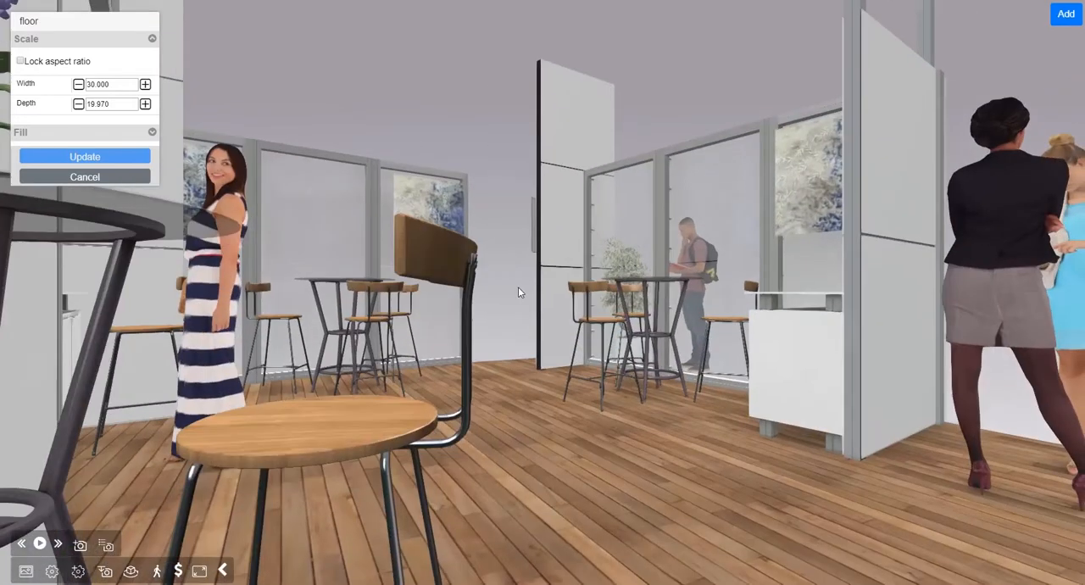
{"action": "left_click_drag", "start_coordinate": [519, 293], "coordinate": [445, 370]}
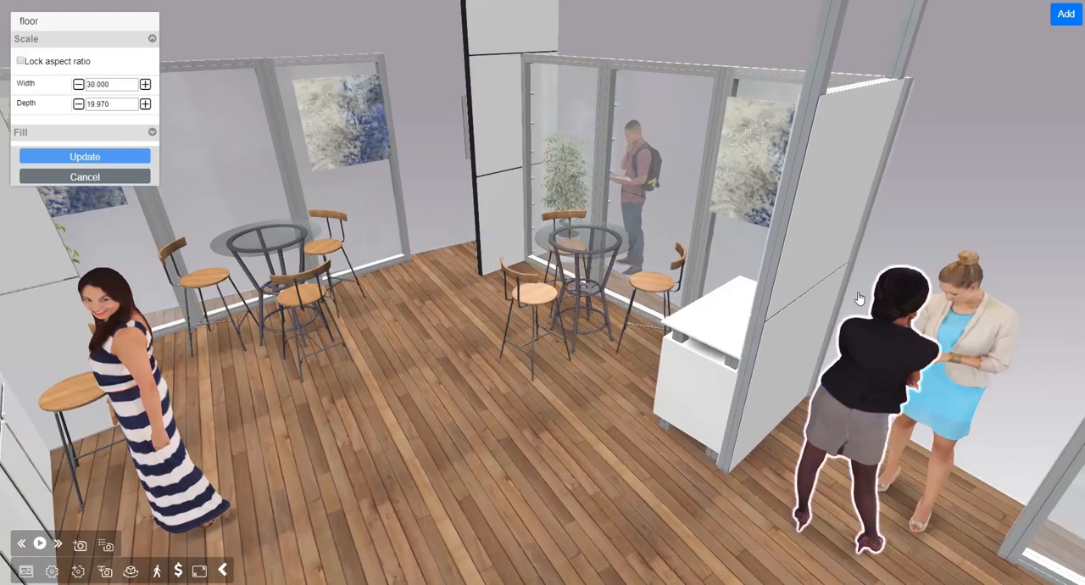
{"action": "left_click_drag", "start_coordinate": [457, 451], "coordinate": [589, 449]}
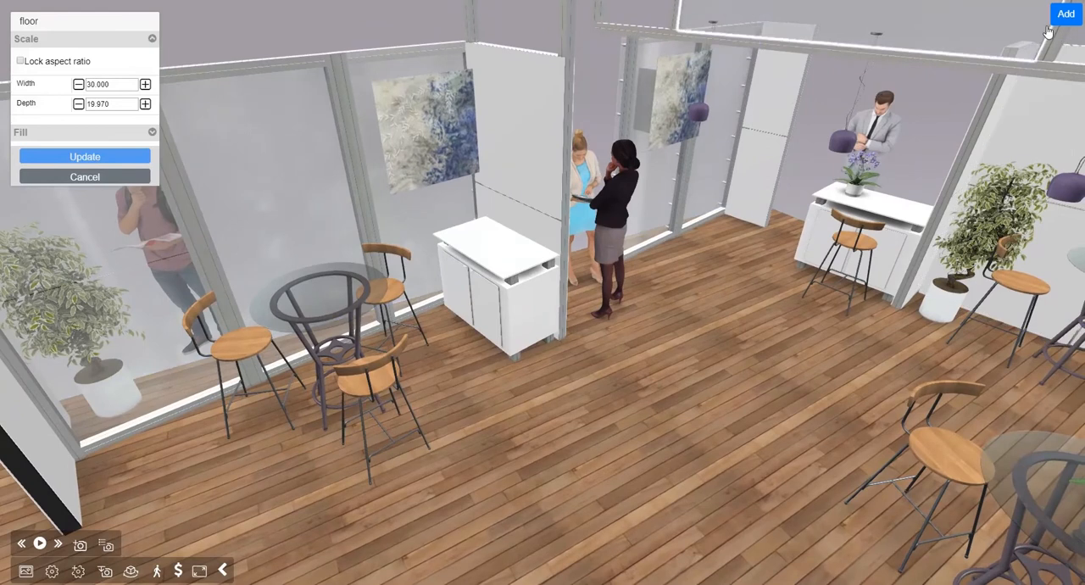
Step: Add a Newport Green Suede Chair from the general item library to the booth
{"action": "left_click", "coordinate": [1065, 14]}
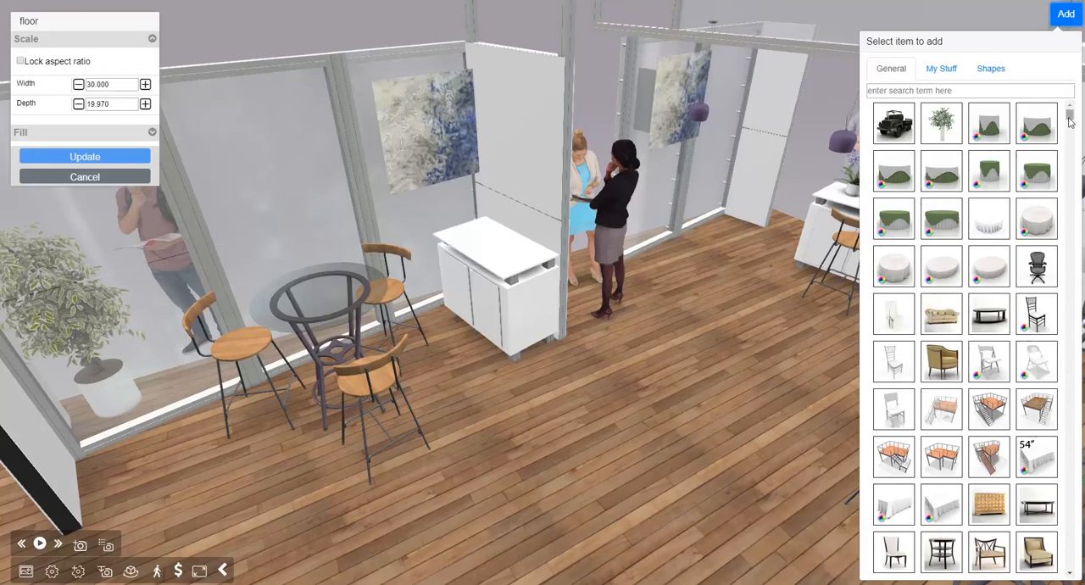
{"action": "left_click_drag", "start_coordinate": [1070, 123], "coordinate": [1069, 140]}
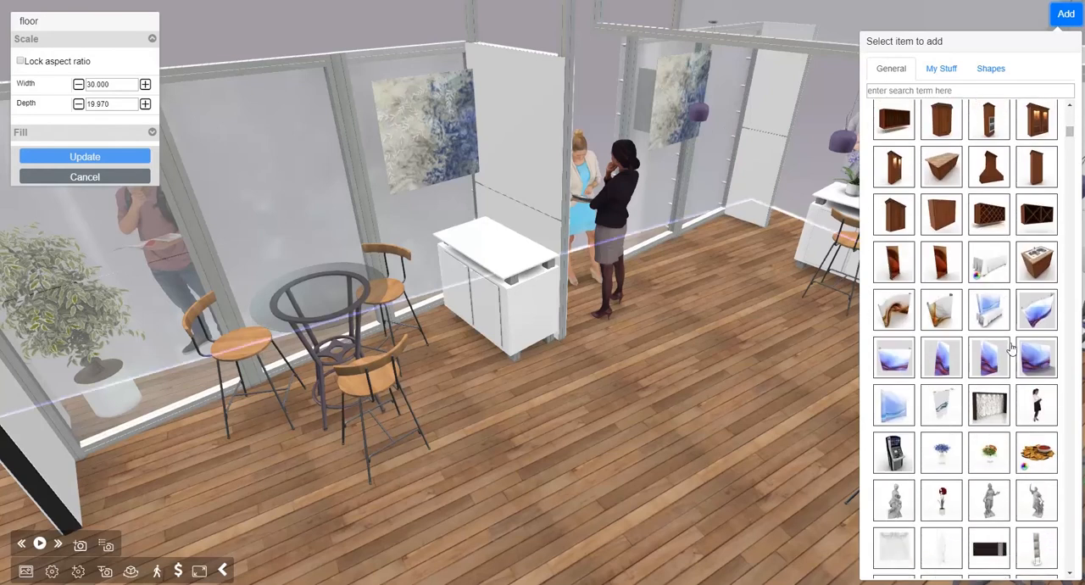
{"action": "left_click", "coordinate": [1072, 174]}
{"action": "left_click", "coordinate": [1071, 174]}
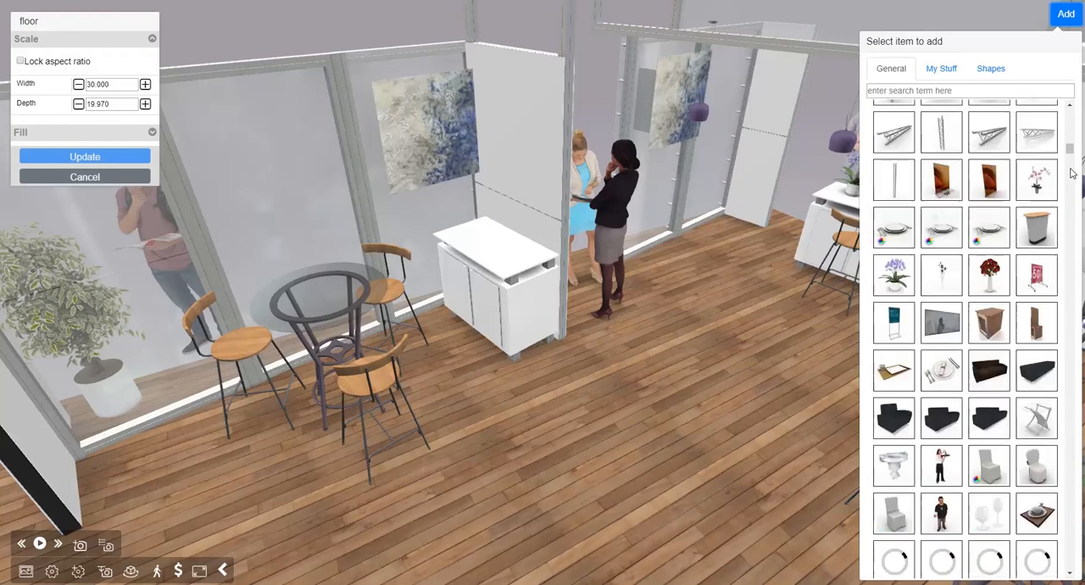
{"action": "left_click_drag", "start_coordinate": [1071, 156], "coordinate": [1070, 166]}
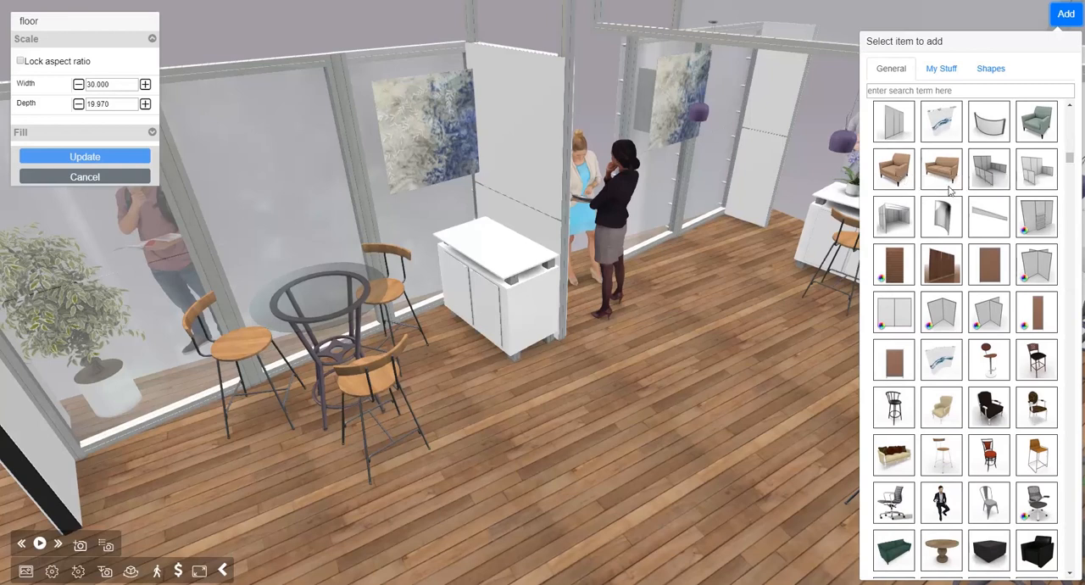
{"action": "left_click", "coordinate": [1036, 123]}
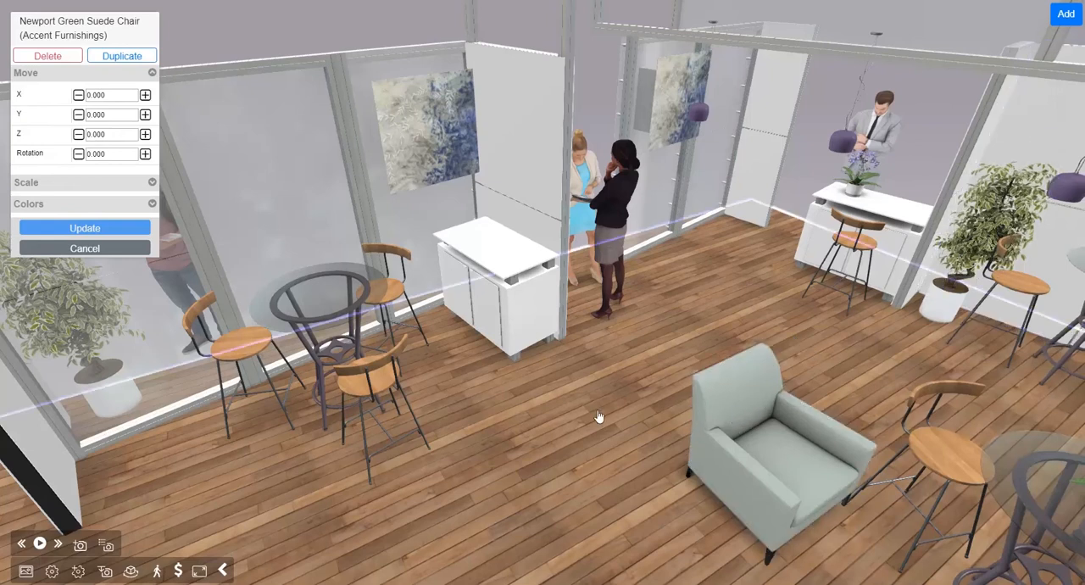
Step: Inspect the green chair's placement among the surrounding tables from several angles, including from above
{"action": "left_click_drag", "start_coordinate": [590, 416], "coordinate": [647, 427]}
{"action": "left_click", "coordinate": [646, 427]}
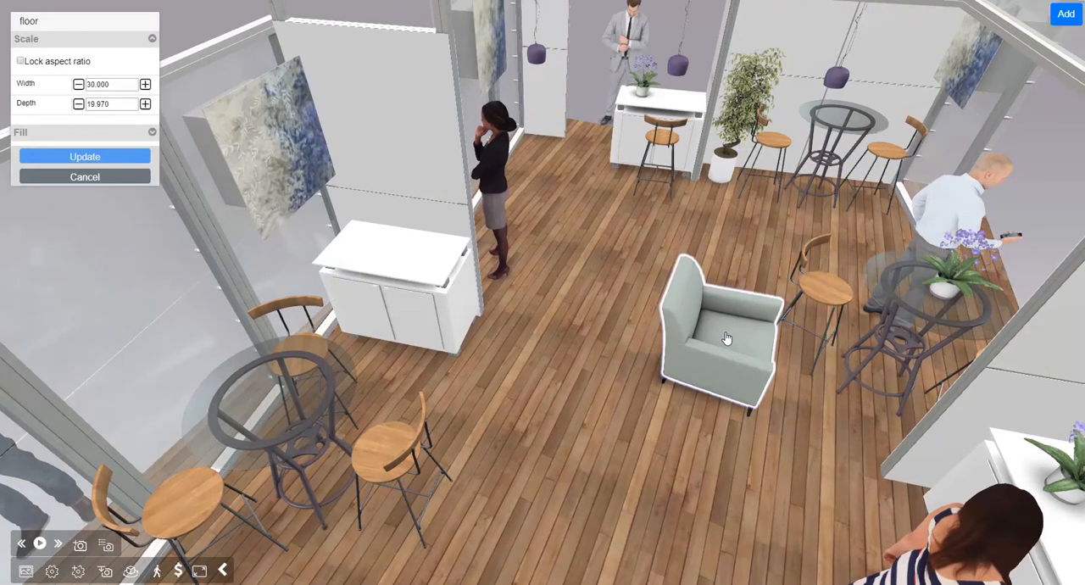
{"action": "left_click_drag", "start_coordinate": [731, 325], "coordinate": [707, 335]}
{"action": "left_click_drag", "start_coordinate": [739, 385], "coordinate": [736, 384]}
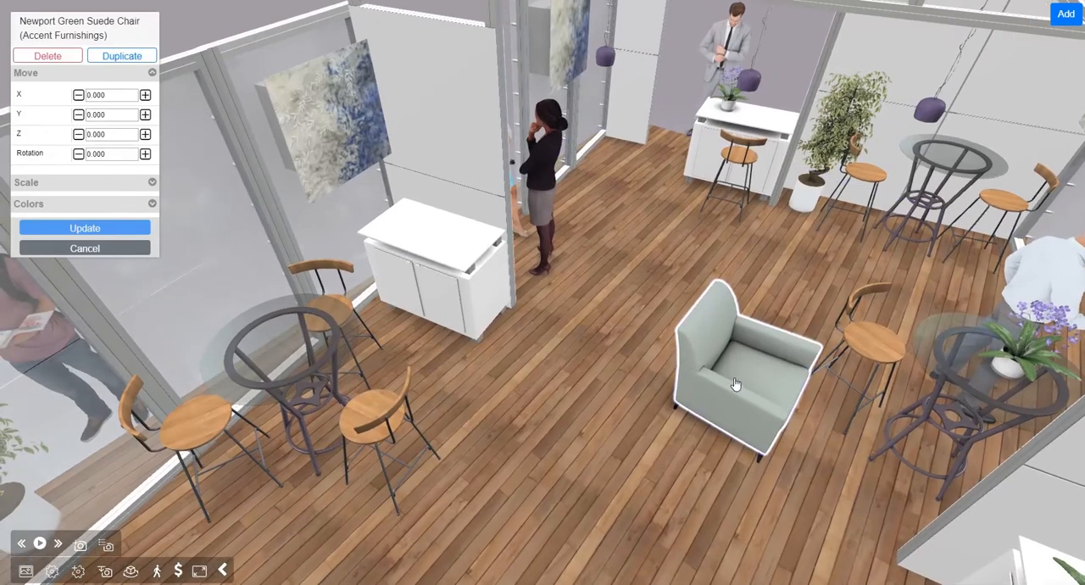
{"action": "left_click_drag", "start_coordinate": [566, 363], "coordinate": [596, 412]}
{"action": "scroll", "coordinate": [618, 389], "scroll_direction": "down", "scroll_amount": 10}
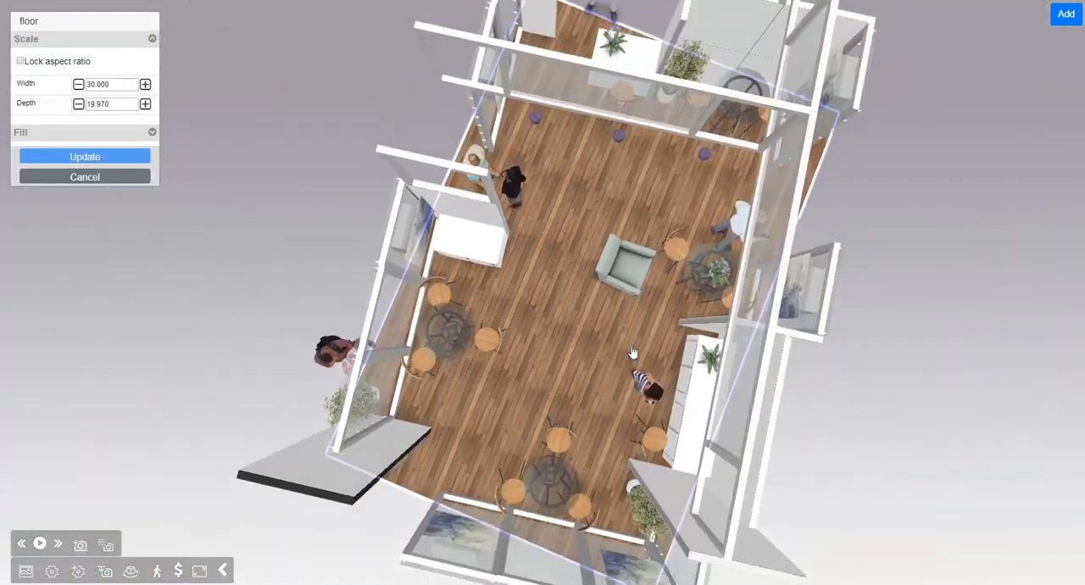
{"action": "left_click_drag", "start_coordinate": [633, 353], "coordinate": [534, 336]}
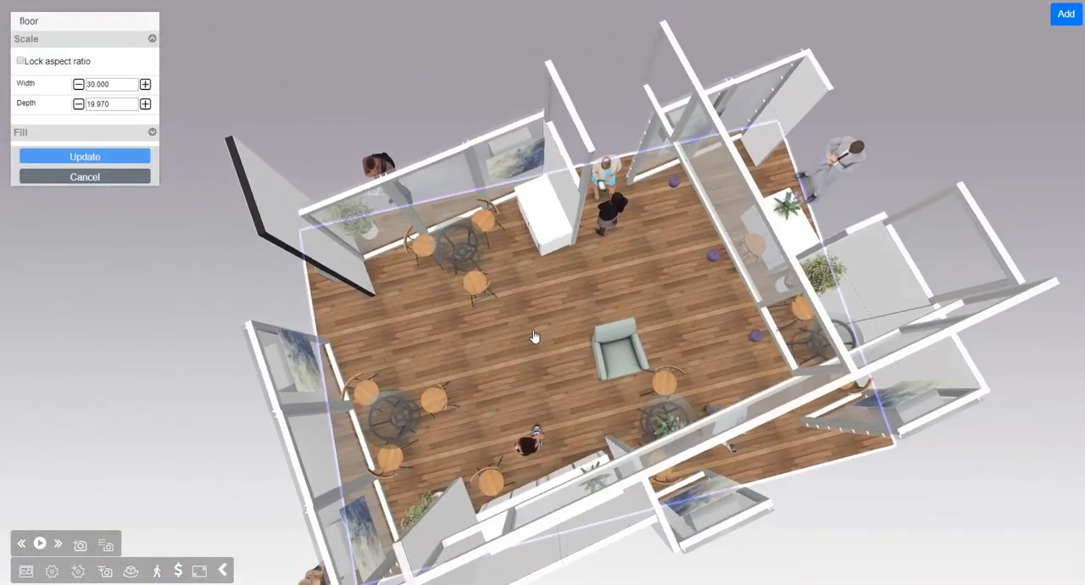
{"action": "scroll", "coordinate": [608, 379], "scroll_direction": "up", "scroll_amount": 10}
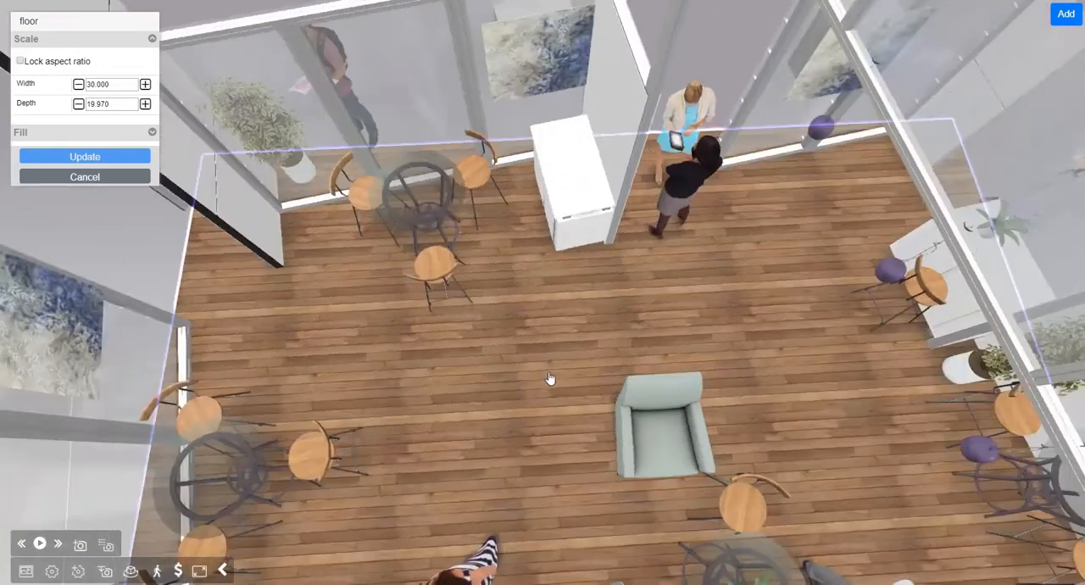
{"action": "scroll", "coordinate": [771, 398], "scroll_direction": "up", "scroll_amount": 10}
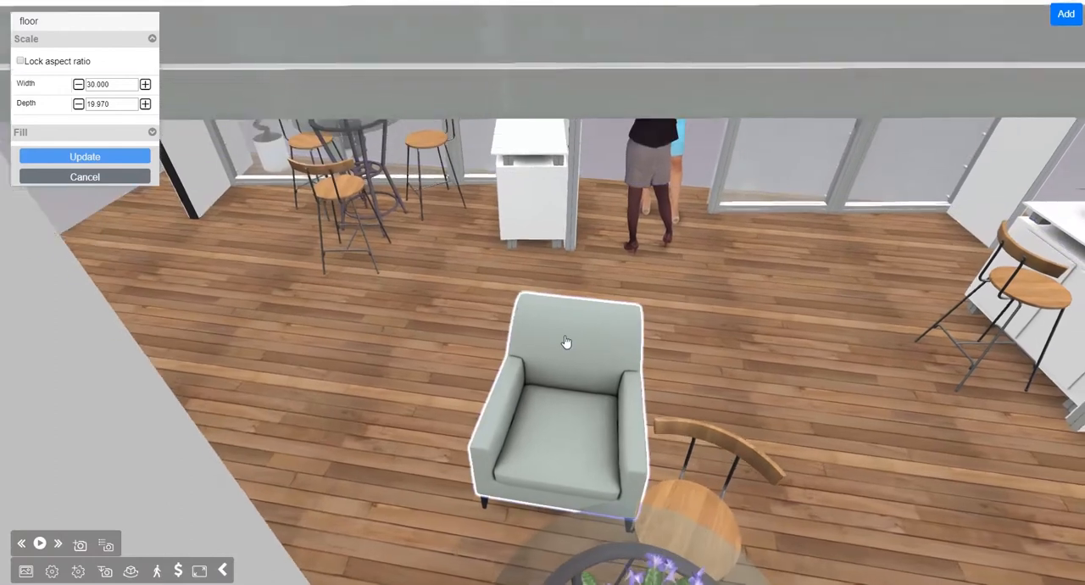
Step: Move the green suede chair to X 10 and Y -26
{"action": "left_click", "coordinate": [566, 340]}
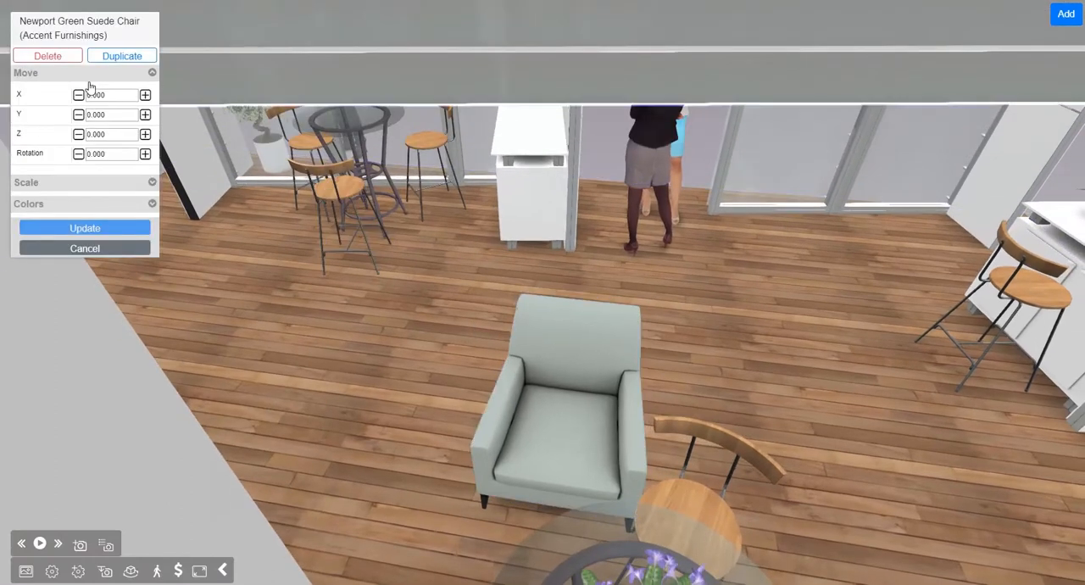
{"action": "left_click", "coordinate": [145, 95]}
{"action": "left_click", "coordinate": [145, 95]}
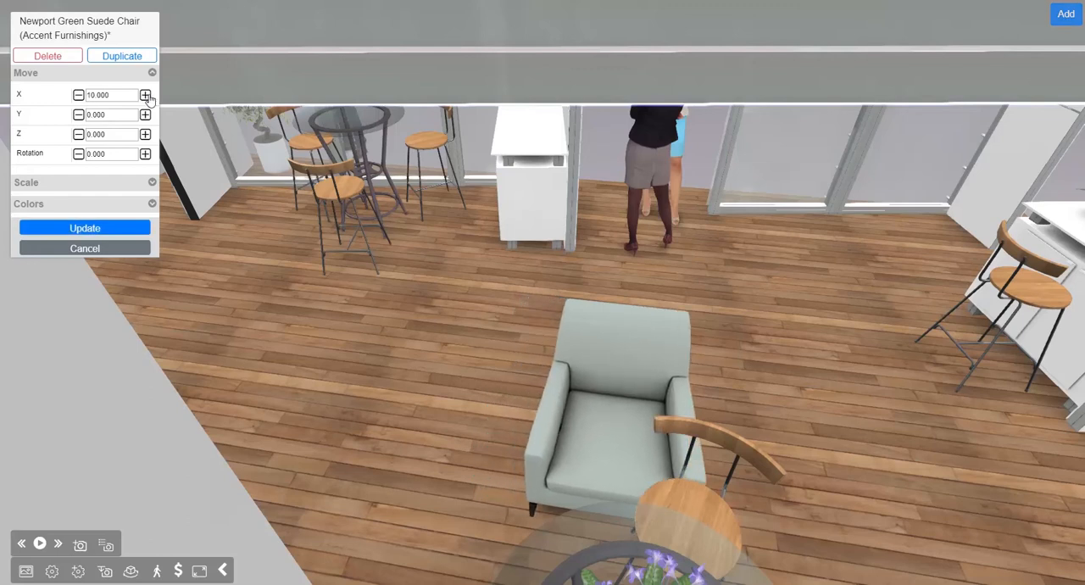
{"action": "left_click", "coordinate": [77, 114]}
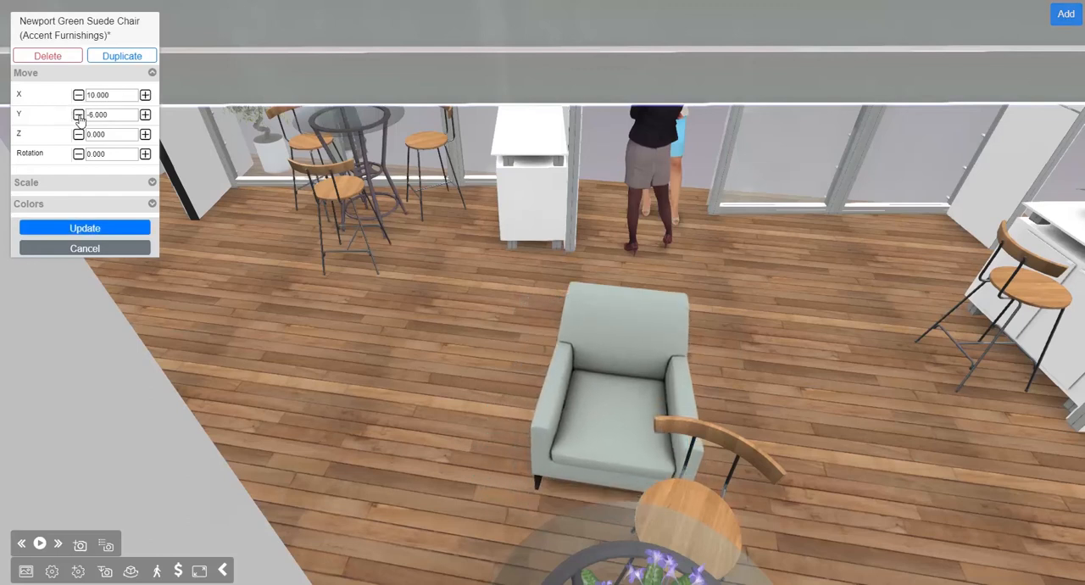
{"action": "left_click", "coordinate": [78, 114]}
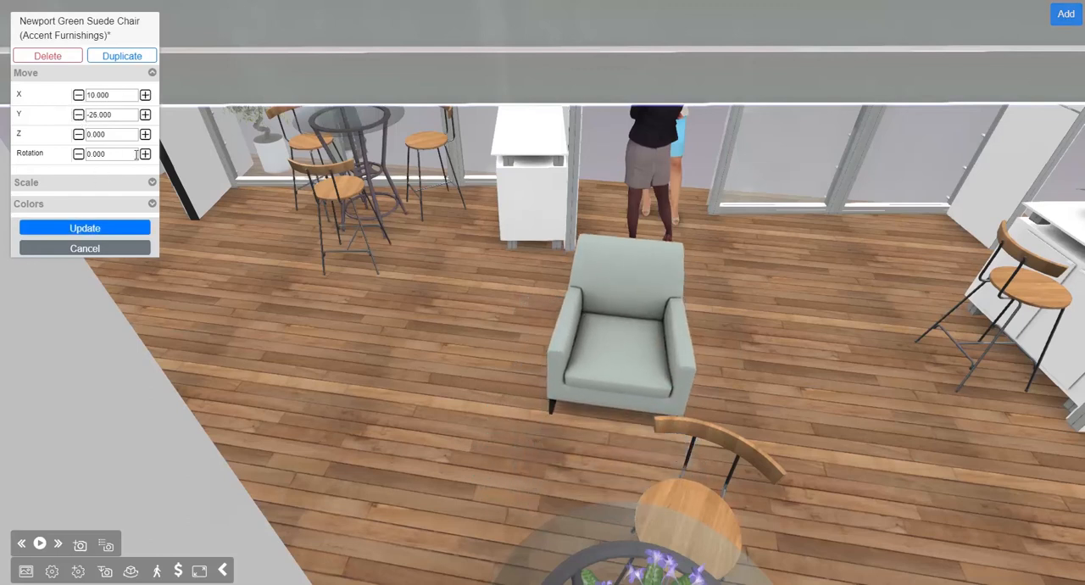
Step: Try a rotation of 18 degrees on the green suede chair
{"action": "left_click", "coordinate": [145, 153]}
{"action": "left_click", "coordinate": [145, 153]}
{"action": "left_click", "coordinate": [145, 154]}
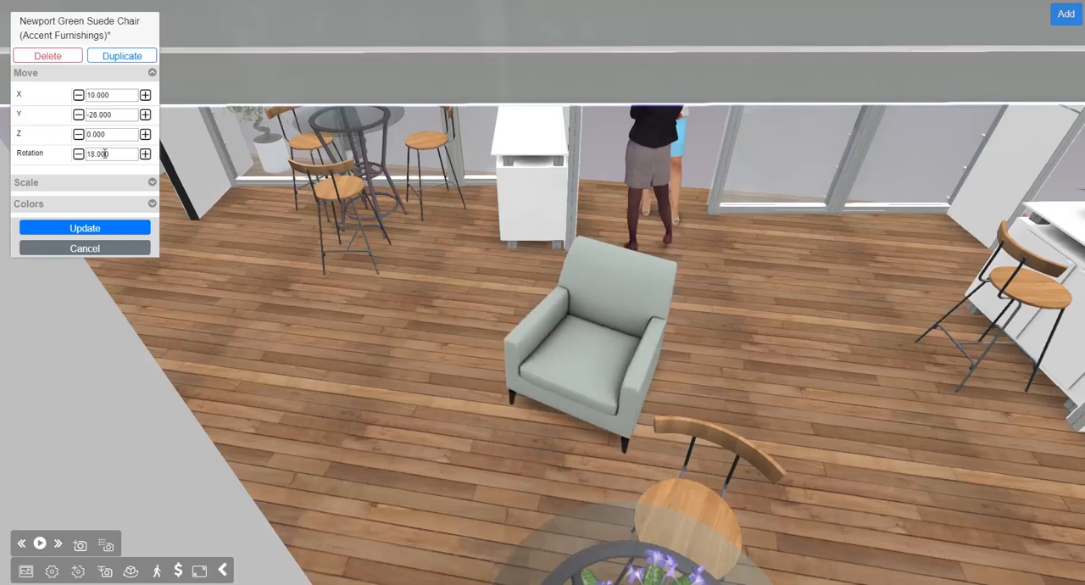
Step: Turn the green suede chair the opposite way to a rotation of 314 degrees
{"action": "left_click", "coordinate": [77, 154]}
{"action": "left_click", "coordinate": [78, 154]}
{"action": "left_click", "coordinate": [77, 154]}
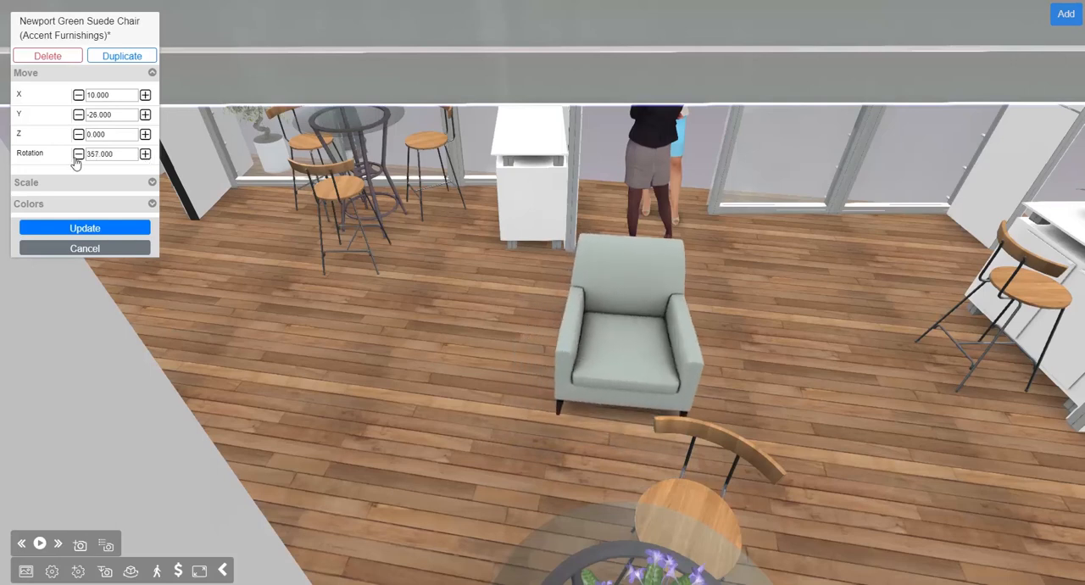
{"action": "left_click", "coordinate": [78, 154]}
{"action": "left_click", "coordinate": [78, 154]}
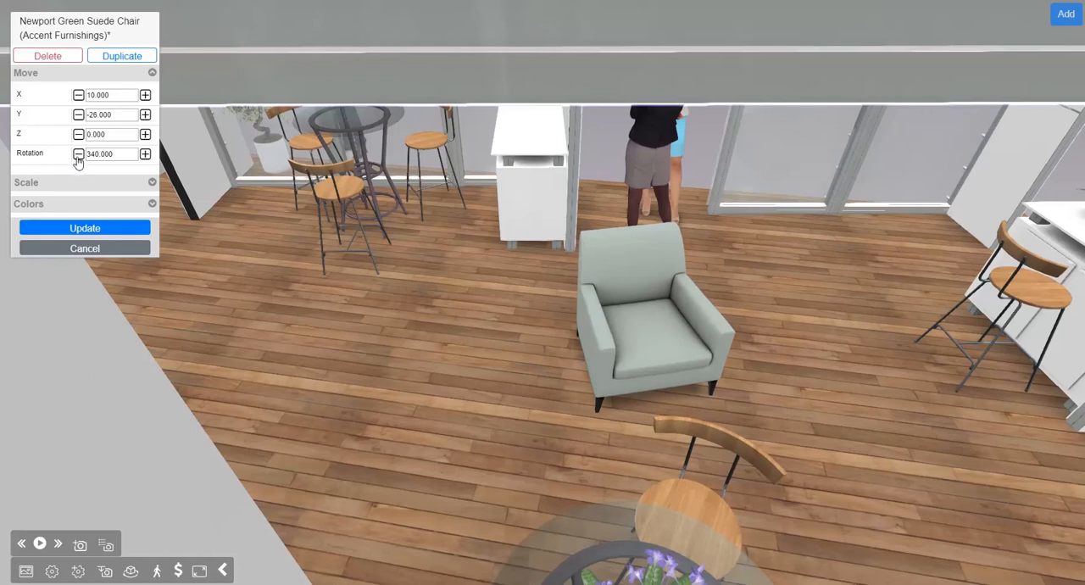
{"action": "left_click", "coordinate": [77, 155]}
{"action": "left_click", "coordinate": [77, 154]}
{"action": "left_click", "coordinate": [78, 155]}
{"action": "left_click", "coordinate": [78, 154]}
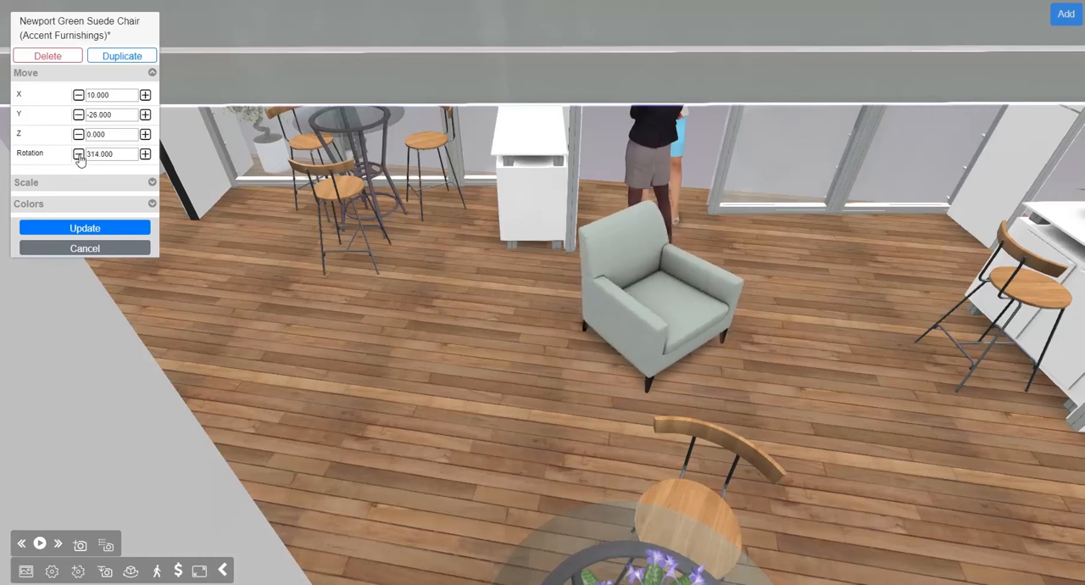
Step: Set the green suede chair's rotation to 311 degrees
{"action": "left_click", "coordinate": [78, 155]}
{"action": "left_click", "coordinate": [78, 154]}
{"action": "left_click", "coordinate": [78, 154]}
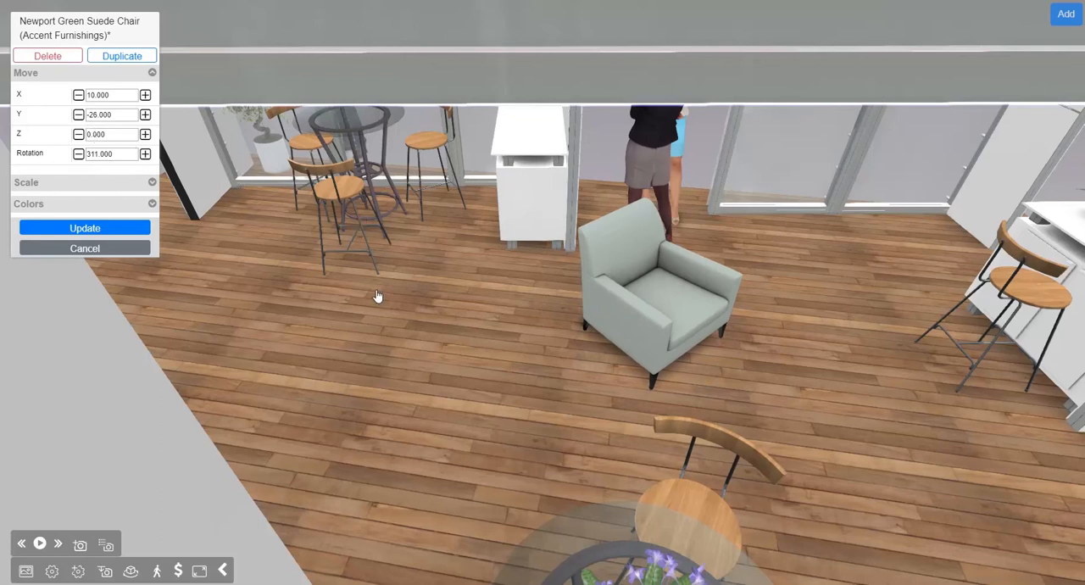
{"action": "left_click_drag", "start_coordinate": [377, 296], "coordinate": [431, 297]}
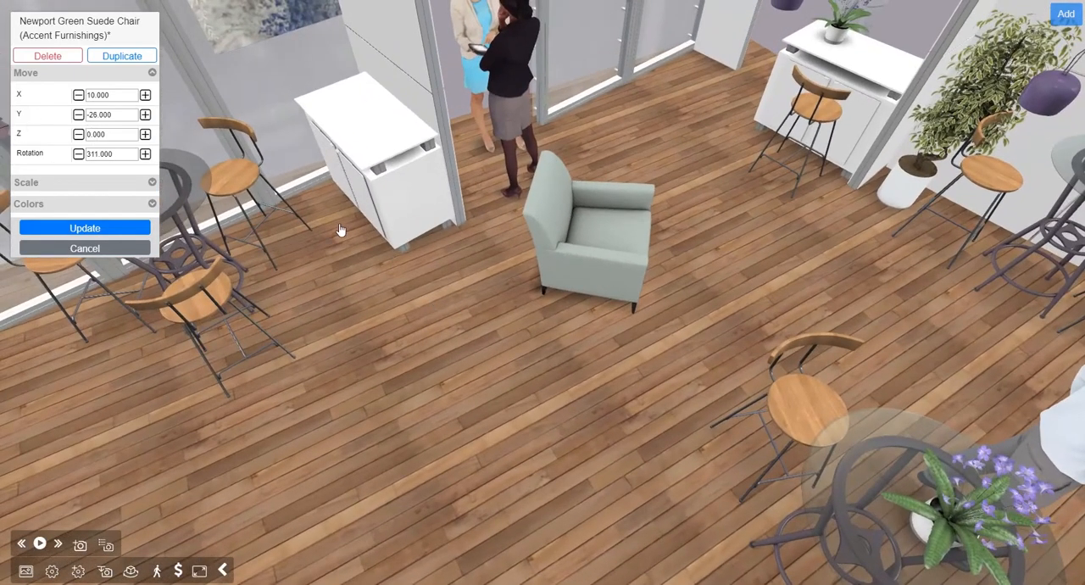
Step: Review the green suede chair's material color choices, keep the green, and apply the chair's changes
{"action": "left_click", "coordinate": [151, 204]}
{"action": "left_click", "coordinate": [85, 227]}
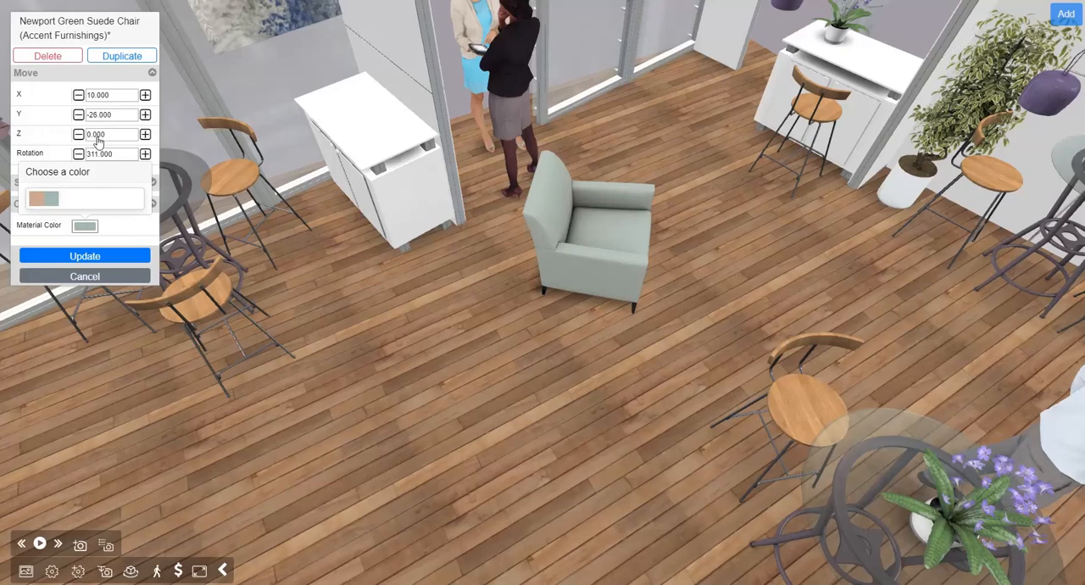
{"action": "left_click", "coordinate": [98, 30]}
{"action": "left_click_drag", "start_coordinate": [559, 248], "coordinate": [549, 238]}
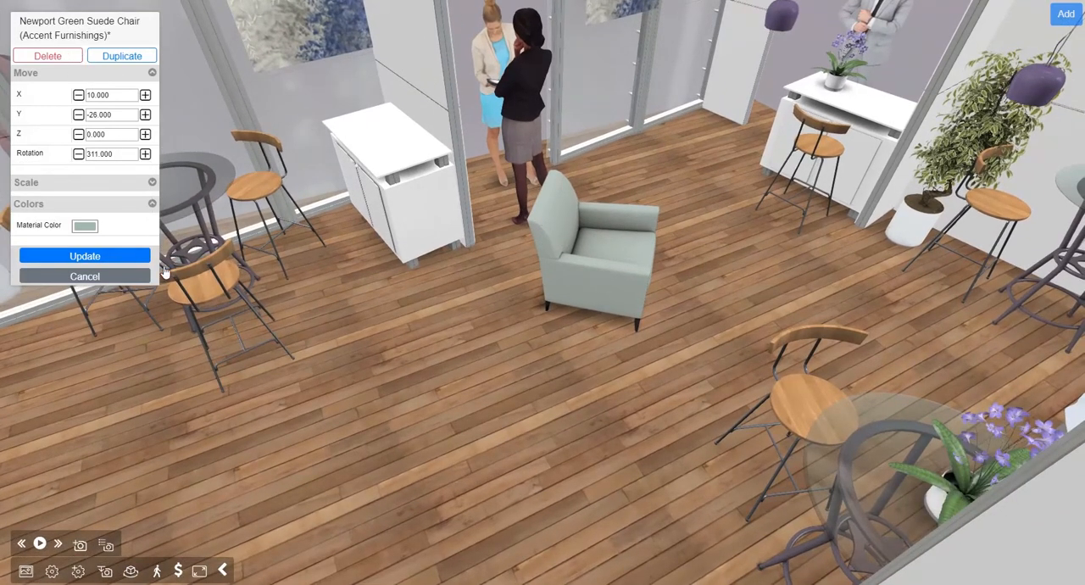
{"action": "left_click", "coordinate": [85, 256]}
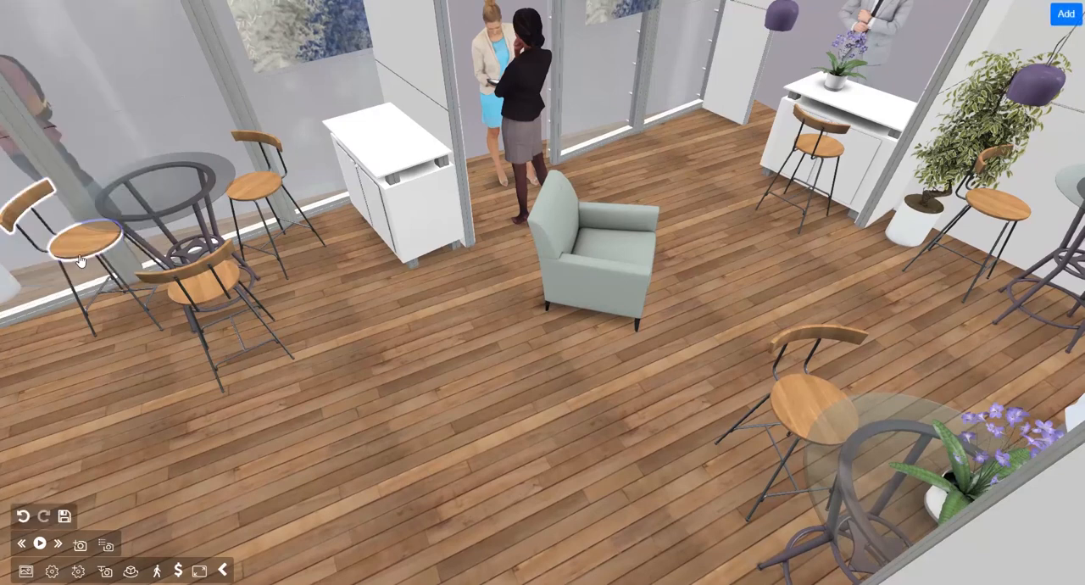
Step: Examine the chair's placement on the wood floor and the whole booth layout from several angles and distances
{"action": "left_click", "coordinate": [462, 402]}
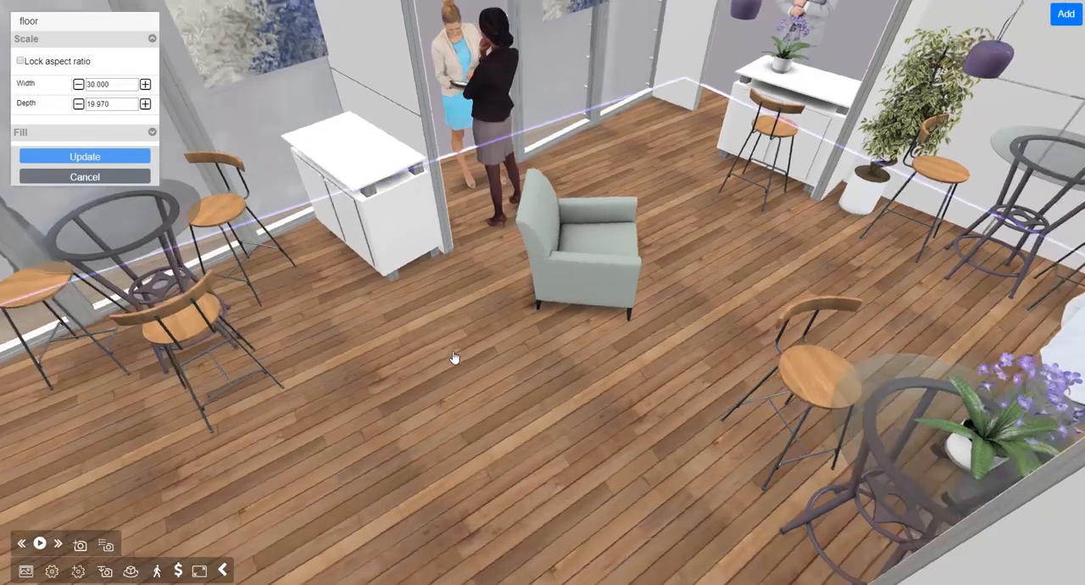
{"action": "left_click_drag", "start_coordinate": [454, 358], "coordinate": [305, 342]}
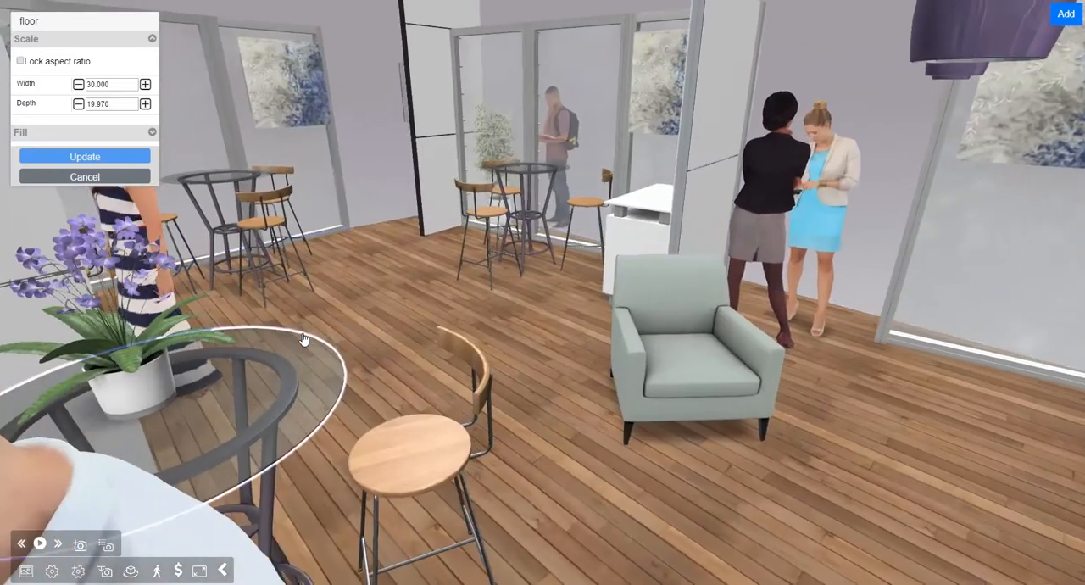
{"action": "mouse_move", "coordinate": [430, 324]}
{"action": "left_mouse_down"}
{"action": "mouse_move", "coordinate": [438, 353]}
{"action": "mouse_move", "coordinate": [430, 342]}
{"action": "left_mouse_up"}
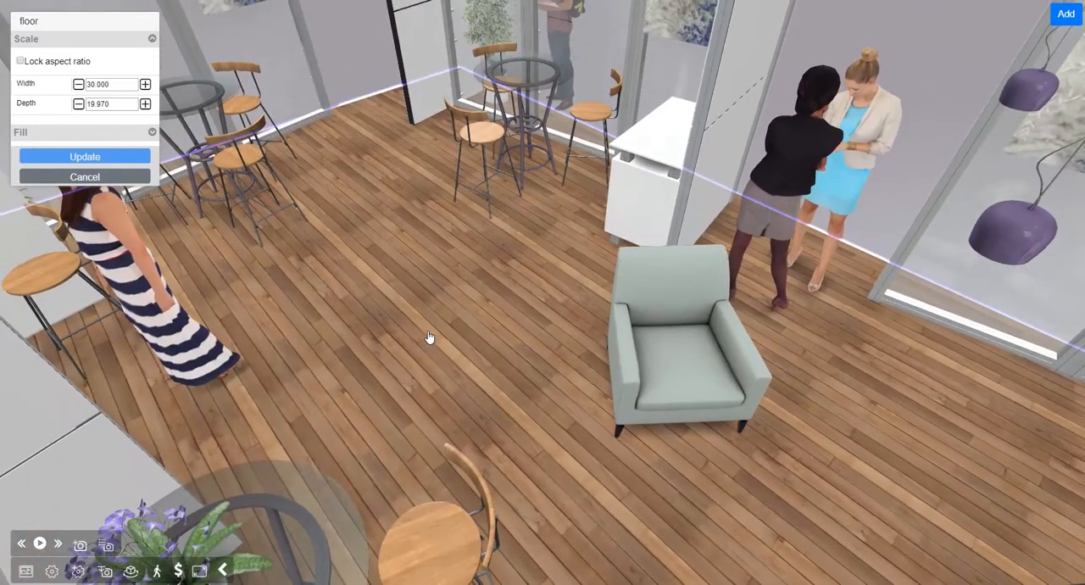
{"action": "scroll", "coordinate": [429, 338], "scroll_direction": "down", "scroll_amount": 3}
{"action": "left_click_drag", "start_coordinate": [505, 266], "coordinate": [547, 287]}
{"action": "scroll", "coordinate": [463, 285], "scroll_direction": "down", "scroll_amount": 3}
{"action": "left_click_drag", "start_coordinate": [403, 289], "coordinate": [492, 286]}
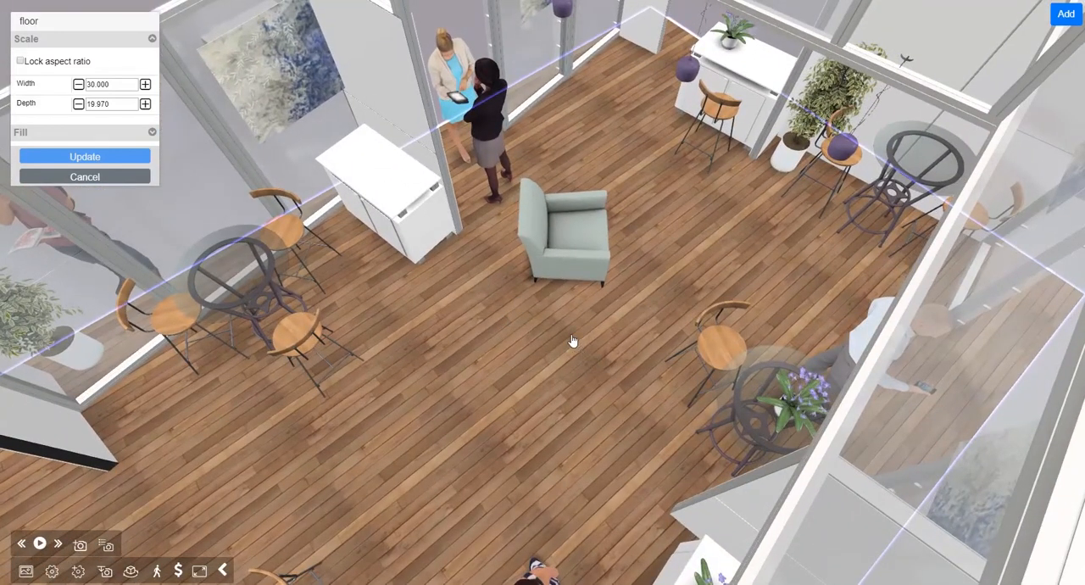
{"action": "left_click_drag", "start_coordinate": [544, 308], "coordinate": [496, 308]}
{"action": "scroll", "coordinate": [495, 307], "scroll_direction": "down", "scroll_amount": 3}
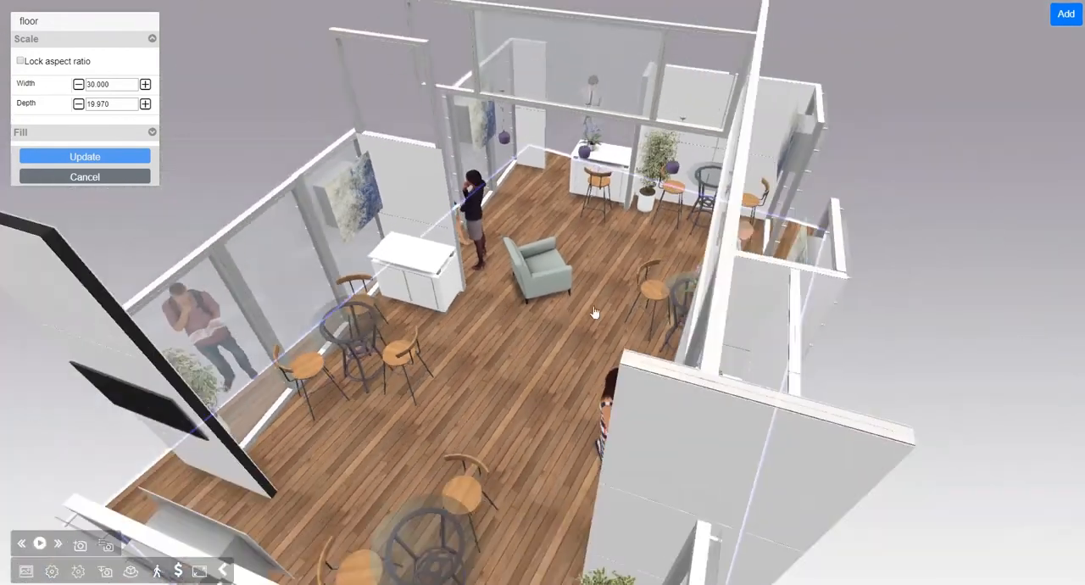
{"action": "left_click_drag", "start_coordinate": [597, 313], "coordinate": [524, 327]}
{"action": "scroll", "coordinate": [552, 335], "scroll_direction": "down", "scroll_amount": 2}
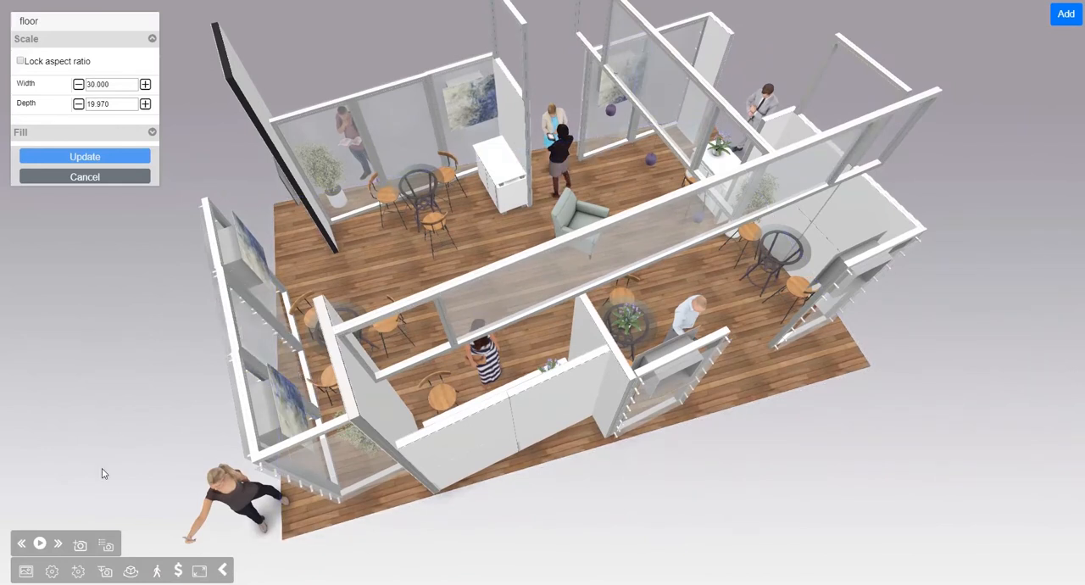
Step: Try a dark grey scene background, and set the background to solid dark blue, checking the booth against it
{"action": "left_click", "coordinate": [26, 572]}
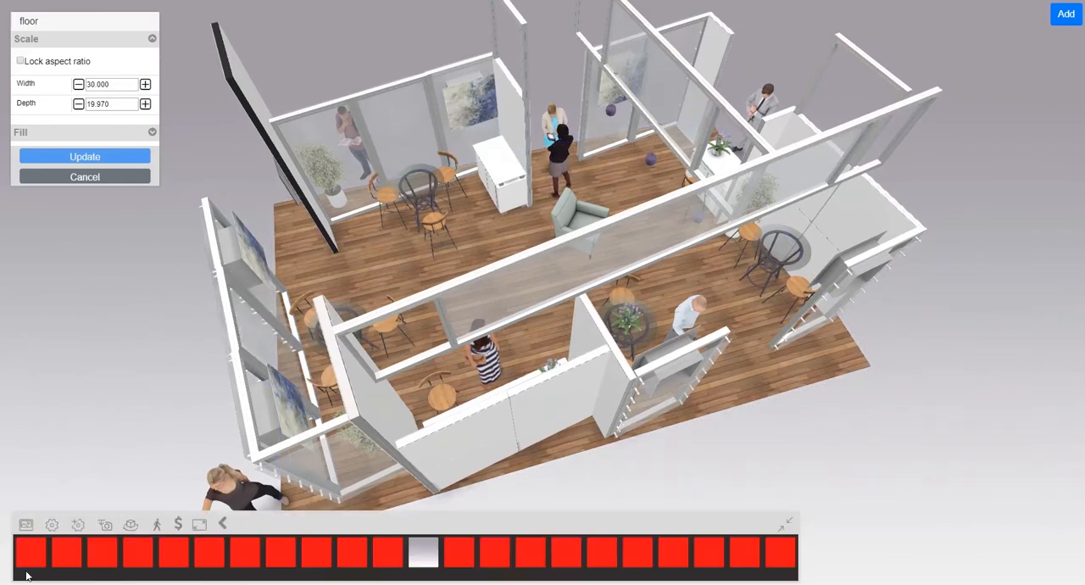
{"action": "left_click", "coordinate": [240, 556]}
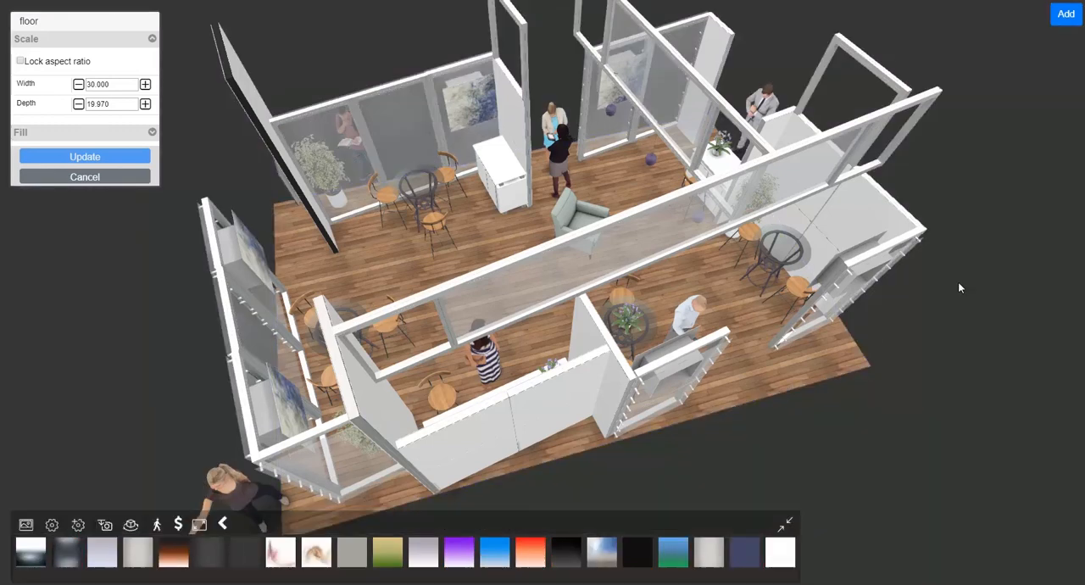
{"action": "left_click_drag", "start_coordinate": [882, 415], "coordinate": [878, 383]}
{"action": "left_click", "coordinate": [751, 551]}
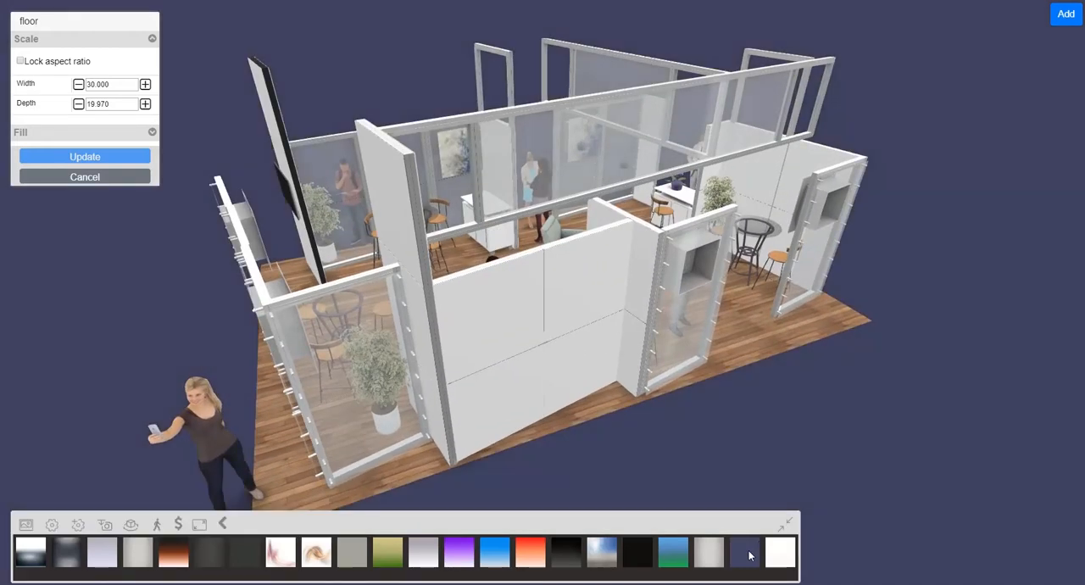
{"action": "left_click_drag", "start_coordinate": [752, 418], "coordinate": [945, 433]}
{"action": "scroll", "coordinate": [941, 430], "scroll_direction": "up", "scroll_amount": 5}
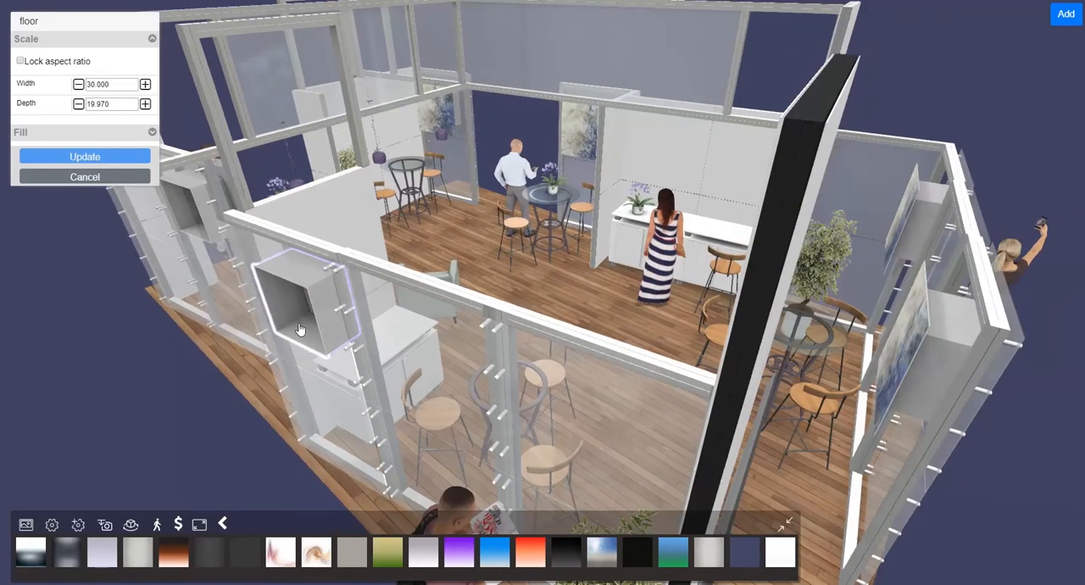
{"action": "left_click_drag", "start_coordinate": [417, 315], "coordinate": [367, 270]}
{"action": "left_click_drag", "start_coordinate": [619, 339], "coordinate": [467, 349]}
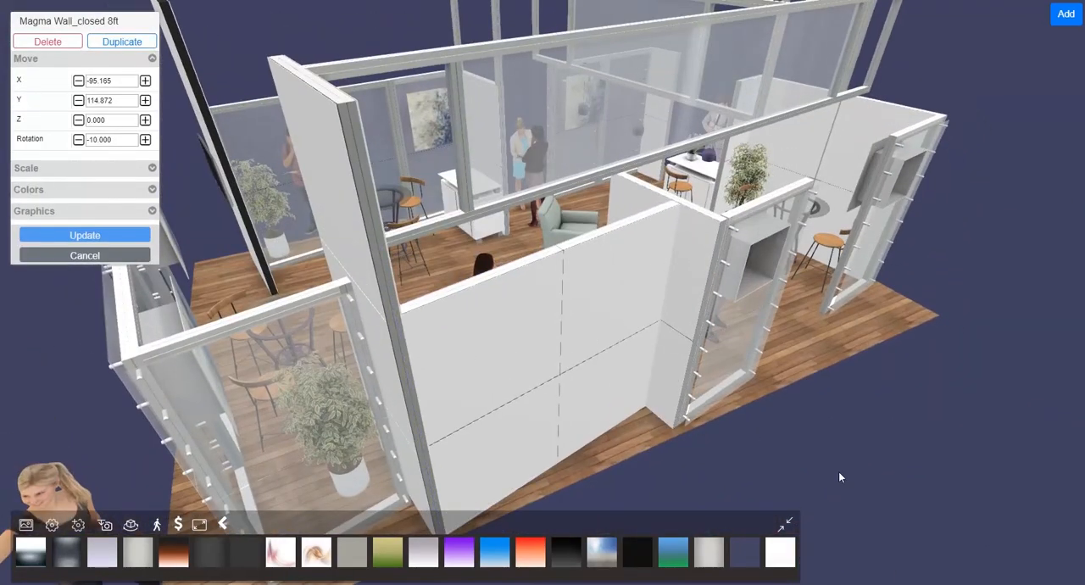
Step: Close the background choices, and hide and restore the scene toolbar
{"action": "left_click", "coordinate": [784, 527]}
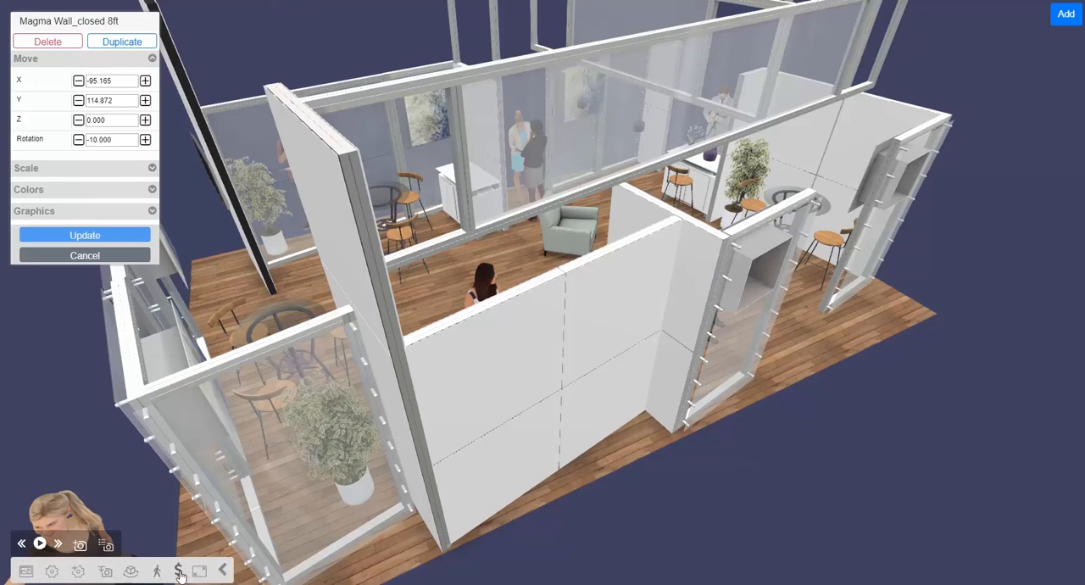
{"action": "left_click", "coordinate": [223, 572]}
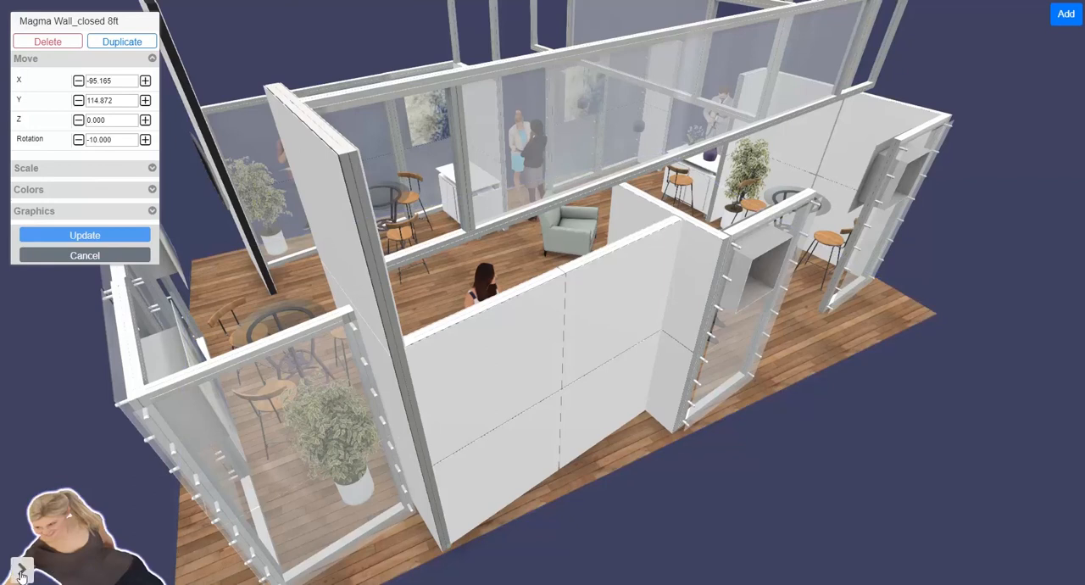
{"action": "left_click", "coordinate": [22, 573]}
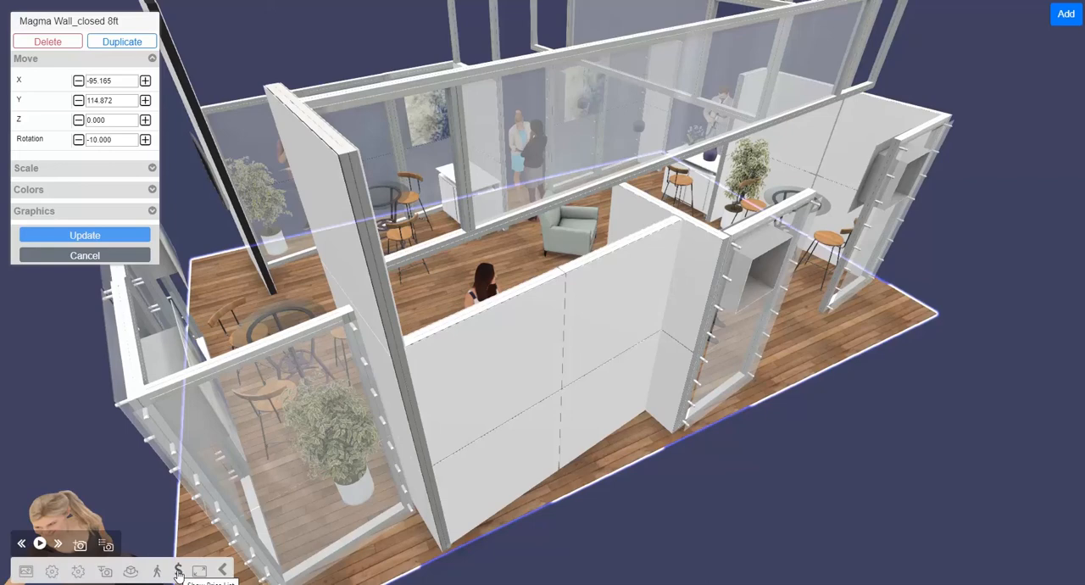
Step: Review the booth's price list, showing only priced items, and close it
{"action": "left_click", "coordinate": [179, 572]}
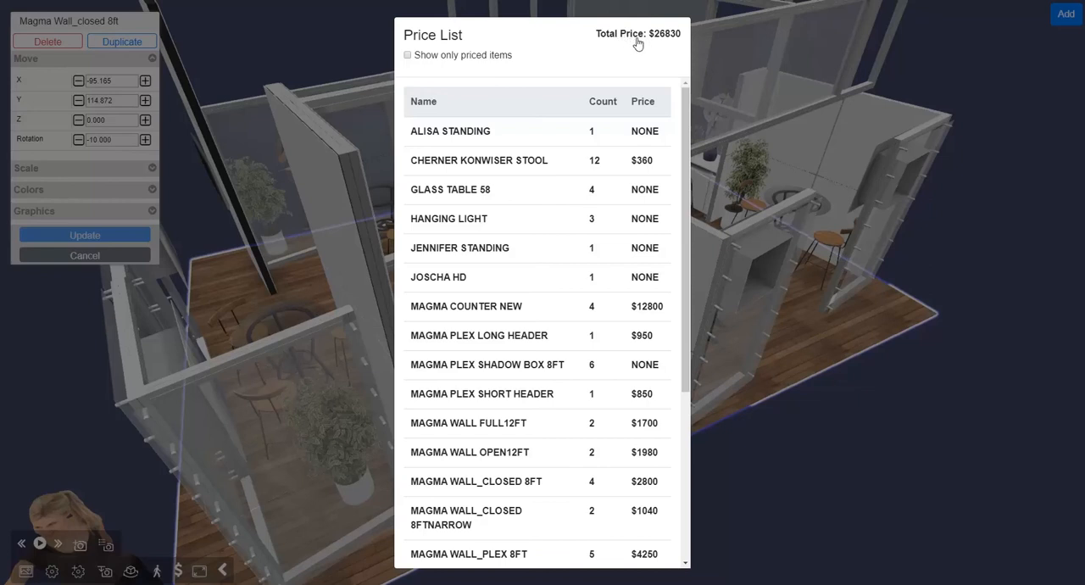
{"action": "left_click", "coordinate": [406, 55]}
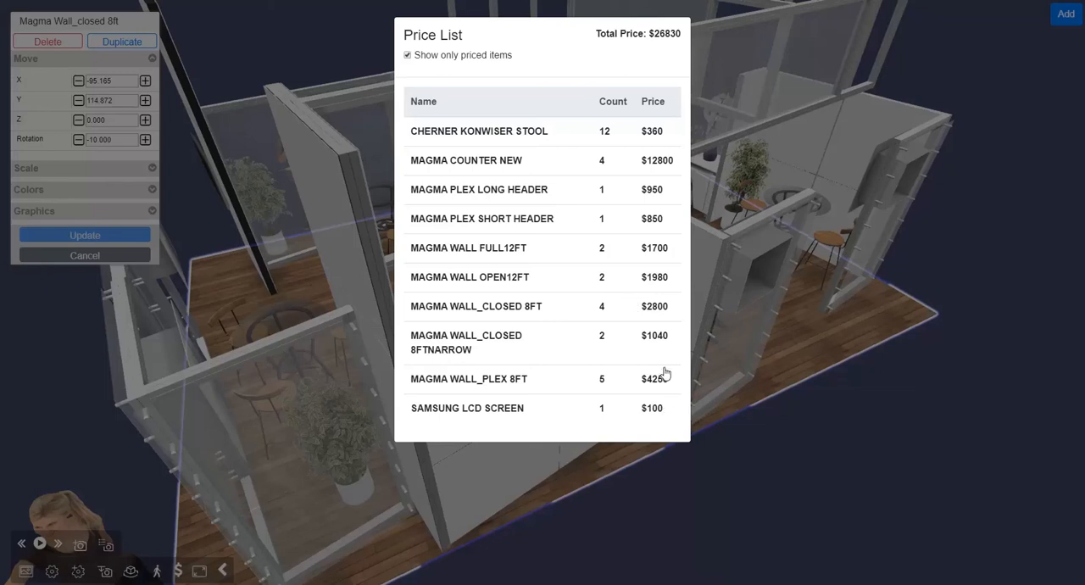
{"action": "left_click", "coordinate": [771, 451]}
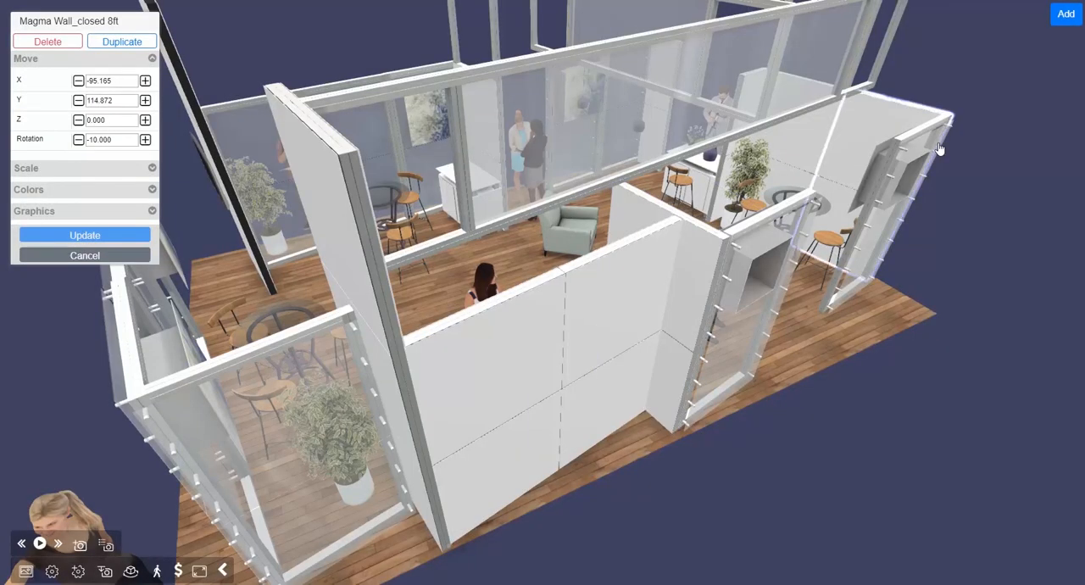
Step: Close the open element's settings and select the tall full 12 ft wall beside the counter, viewing the booth from other angles
{"action": "left_click_drag", "start_coordinate": [774, 466], "coordinate": [971, 474]}
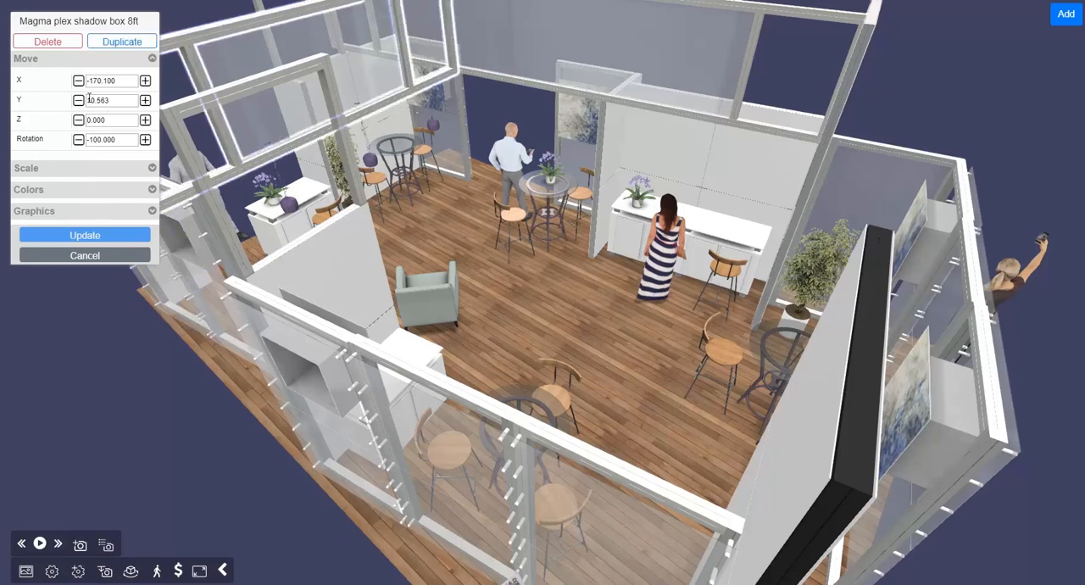
{"action": "left_click", "coordinate": [85, 257]}
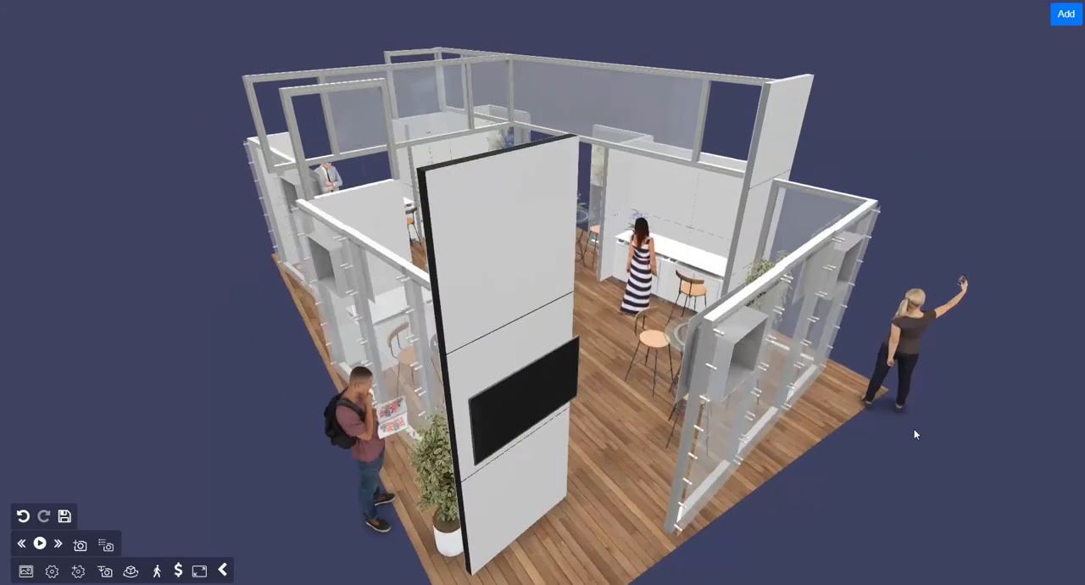
{"action": "left_click", "coordinate": [779, 128]}
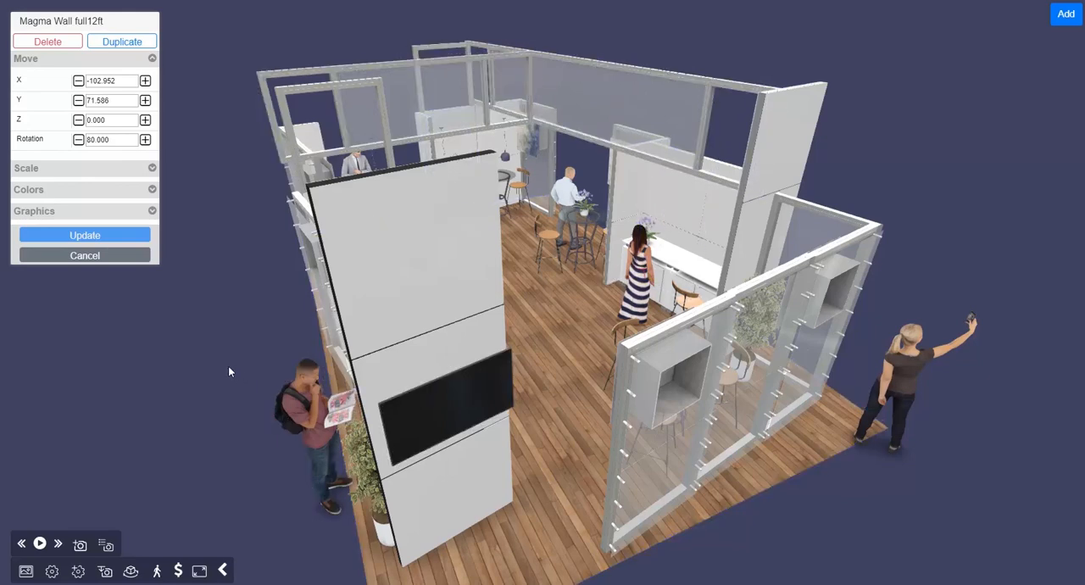
{"action": "left_click_drag", "start_coordinate": [229, 367], "coordinate": [254, 375]}
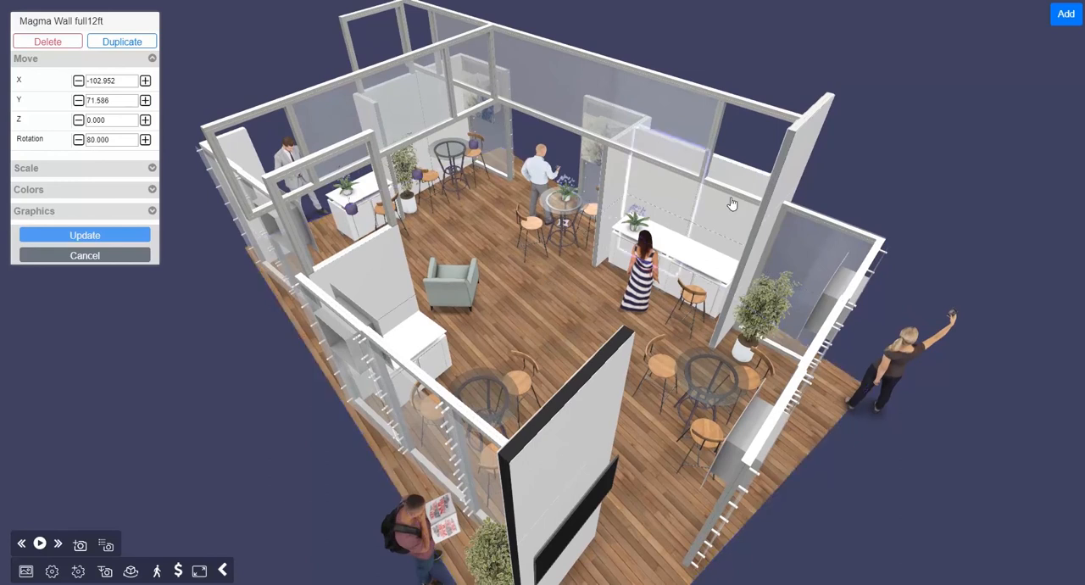